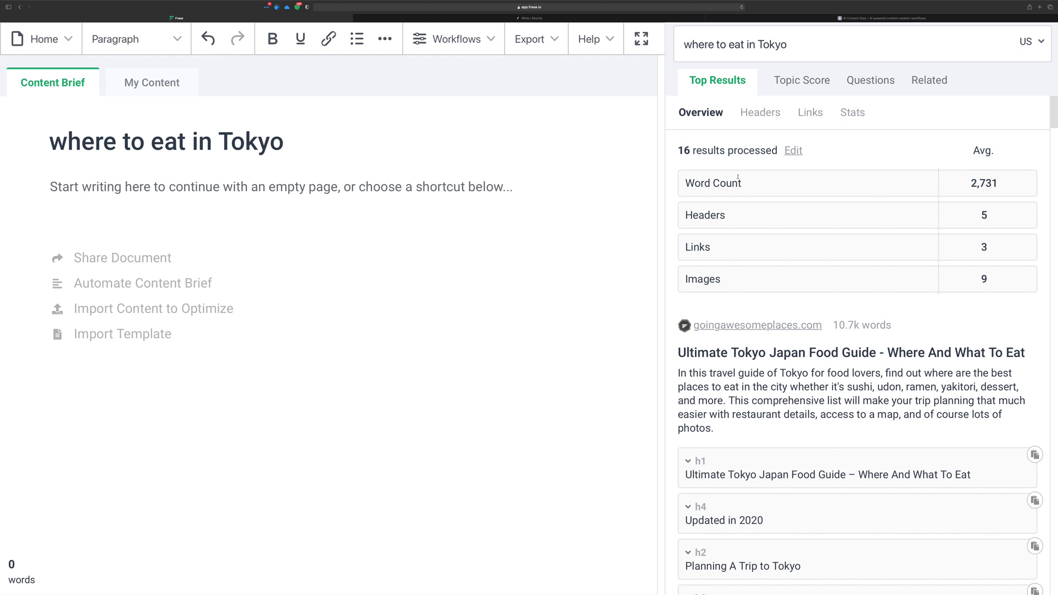
Step: Show the topic coverage scores for the 'where to eat in Tokyo' brief
{"action": "scroll", "coordinate": [739, 177], "scroll_direction": "down", "scroll_amount": 6}
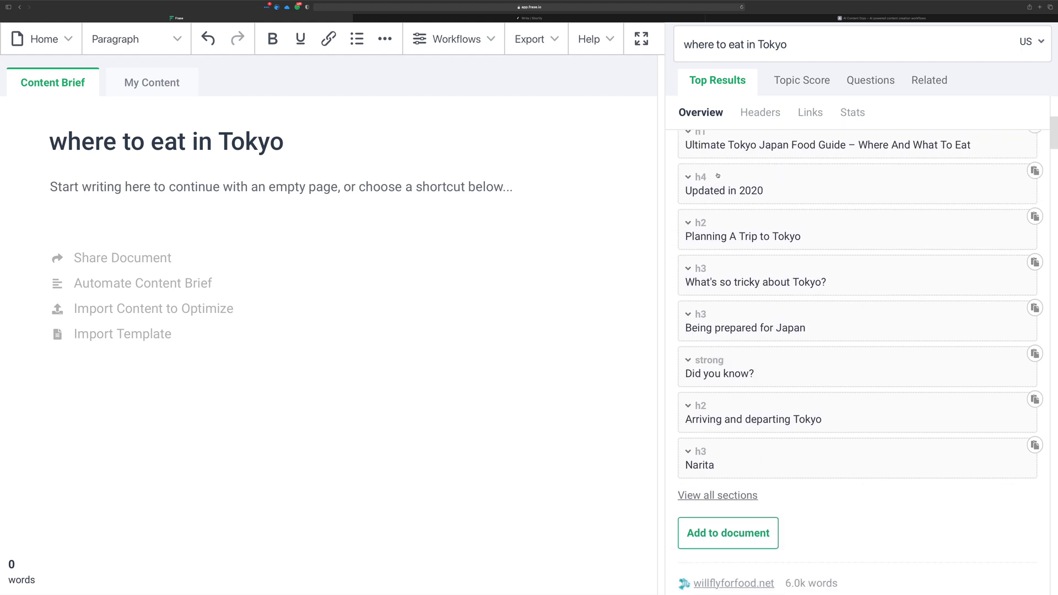
{"action": "scroll", "coordinate": [758, 215], "scroll_direction": "down", "scroll_amount": 5}
{"action": "scroll", "coordinate": [764, 165], "scroll_direction": "up", "scroll_amount": 10}
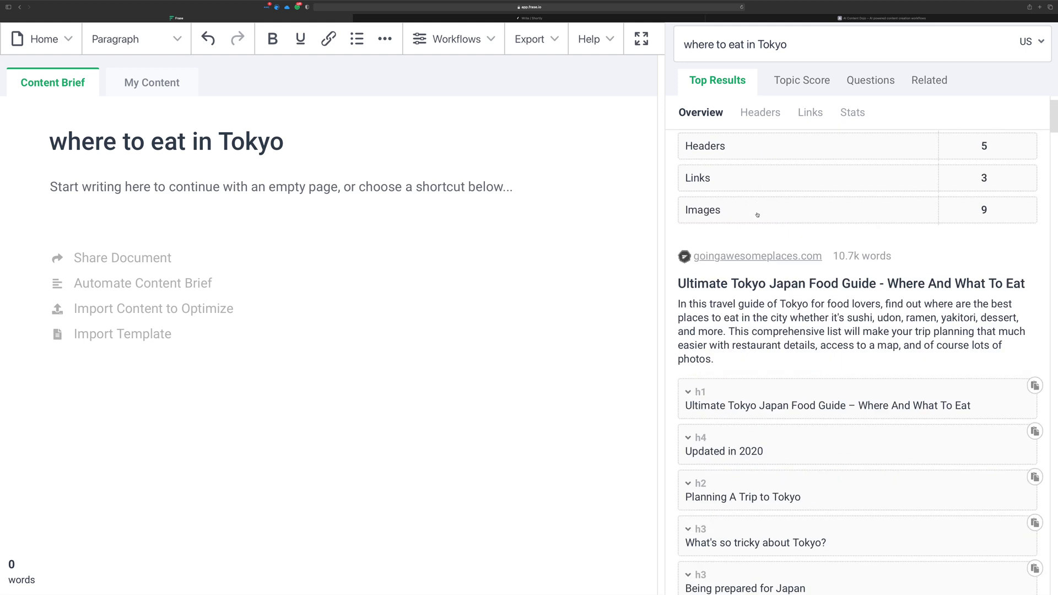
{"action": "left_click", "coordinate": [798, 83]}
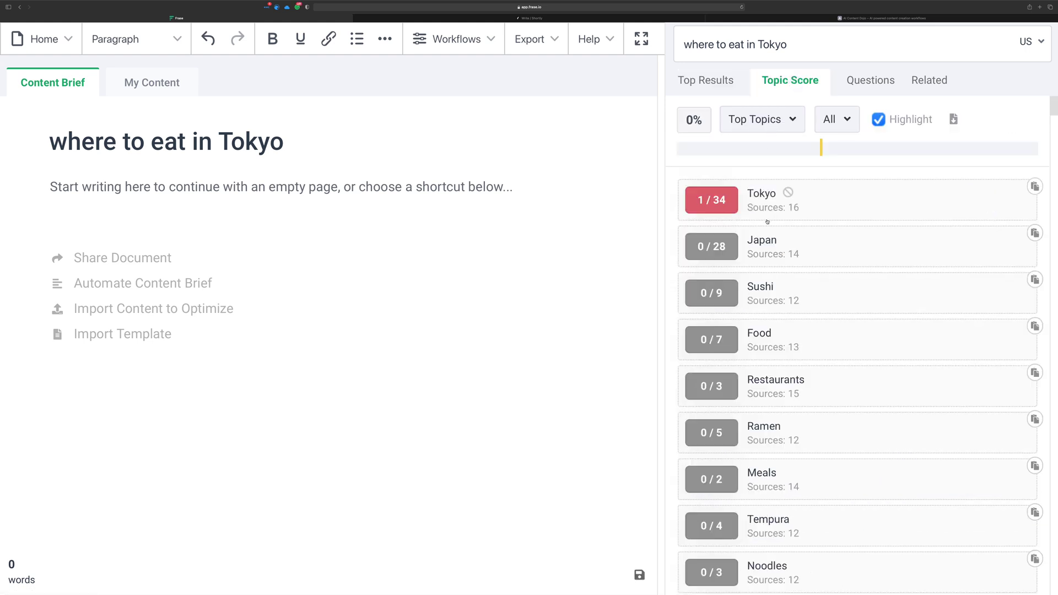
{"action": "scroll", "coordinate": [763, 219], "scroll_direction": "down", "scroll_amount": 4}
{"action": "scroll", "coordinate": [768, 222], "scroll_direction": "up", "scroll_amount": 4}
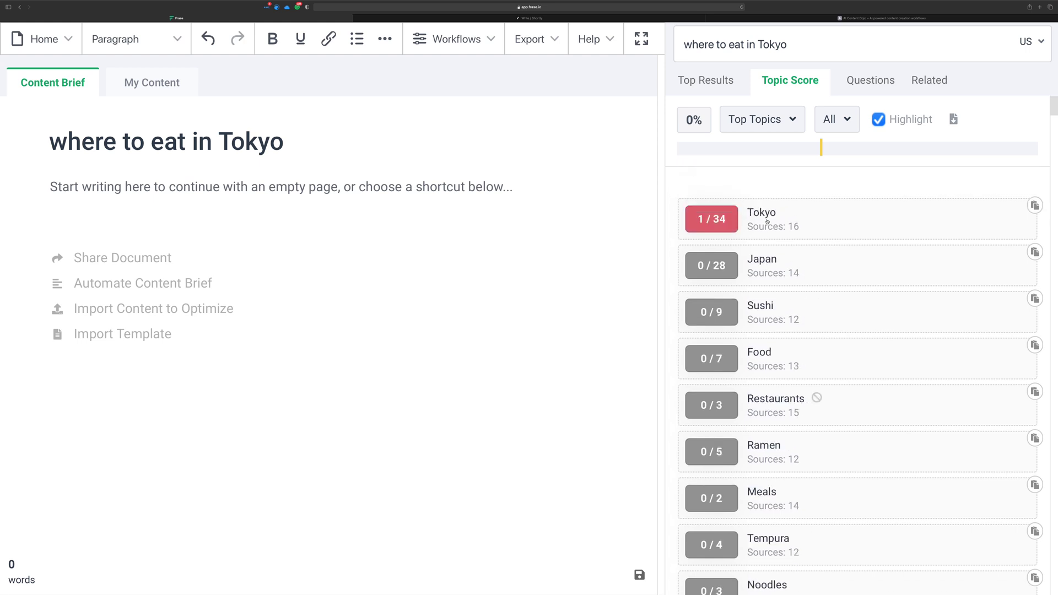
Step: Browse the Questions, People Also Ask and Related tabs, then return to the top results overview
{"action": "left_click", "coordinate": [875, 81]}
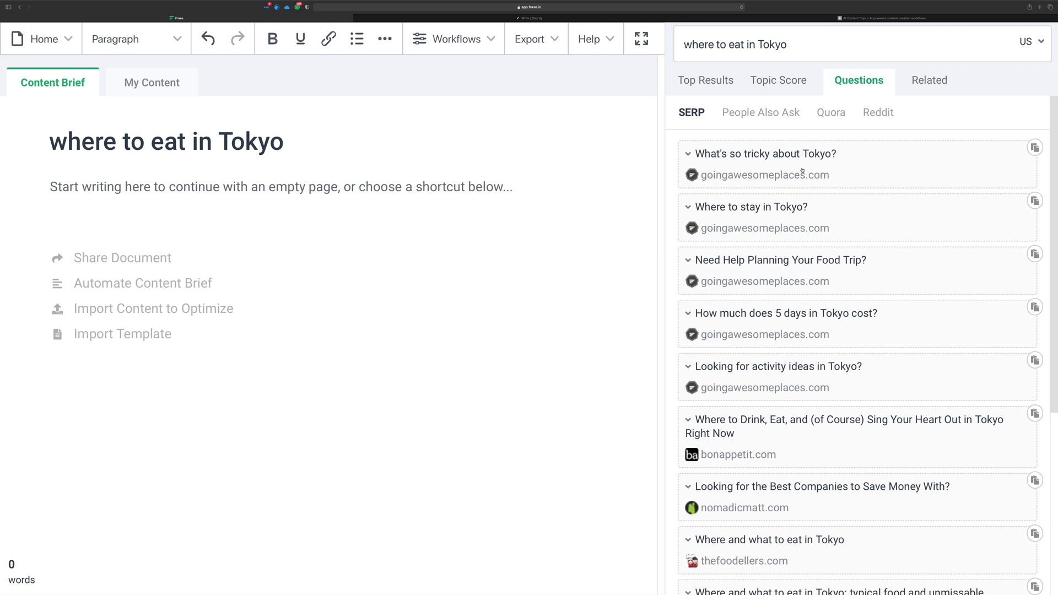
{"action": "scroll", "coordinate": [816, 204], "scroll_direction": "down", "scroll_amount": 3}
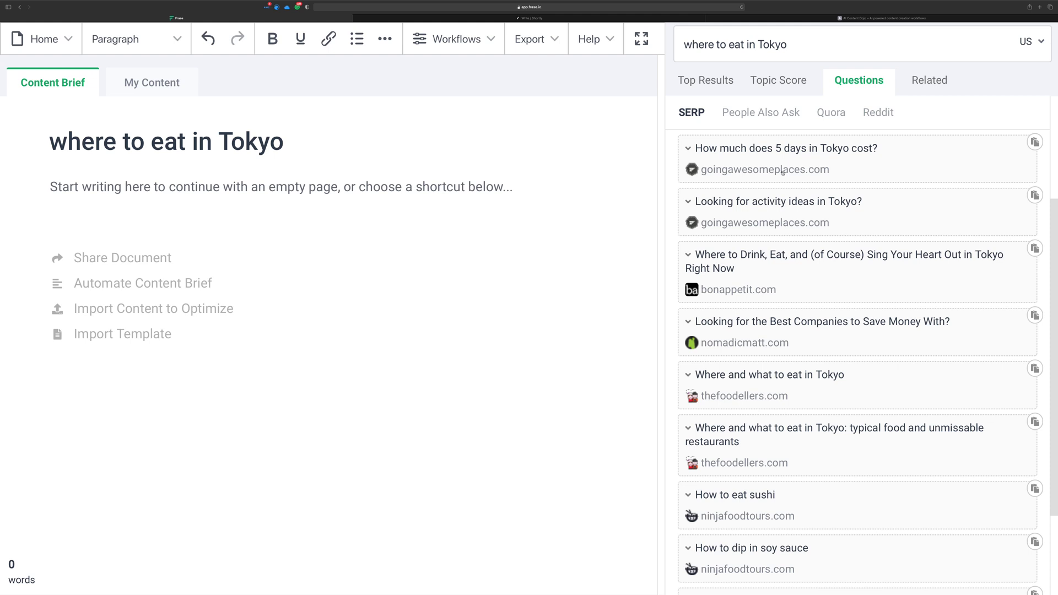
{"action": "left_click", "coordinate": [764, 114]}
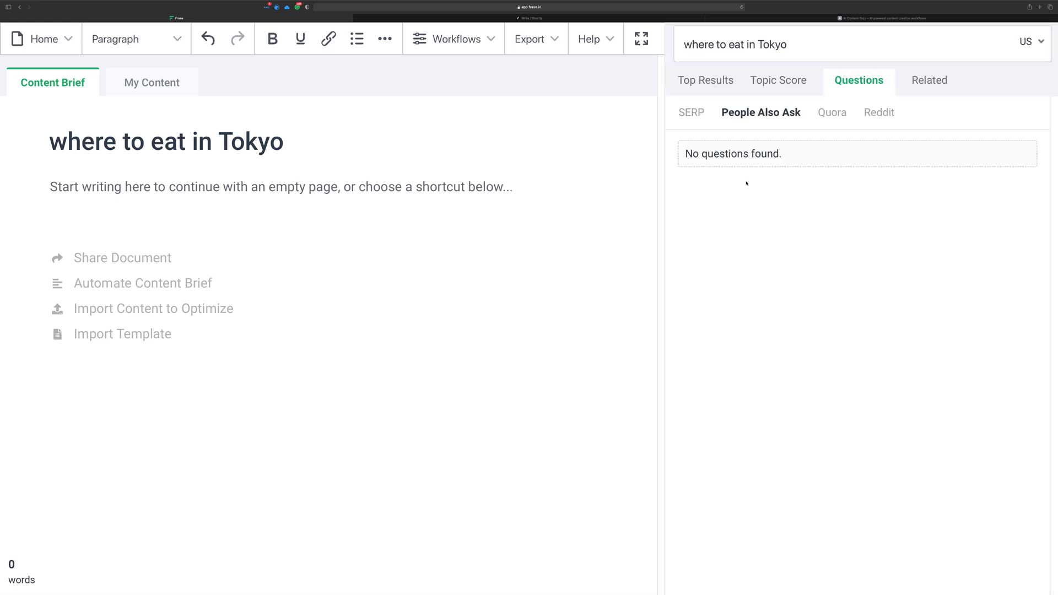
{"action": "left_click", "coordinate": [691, 112]}
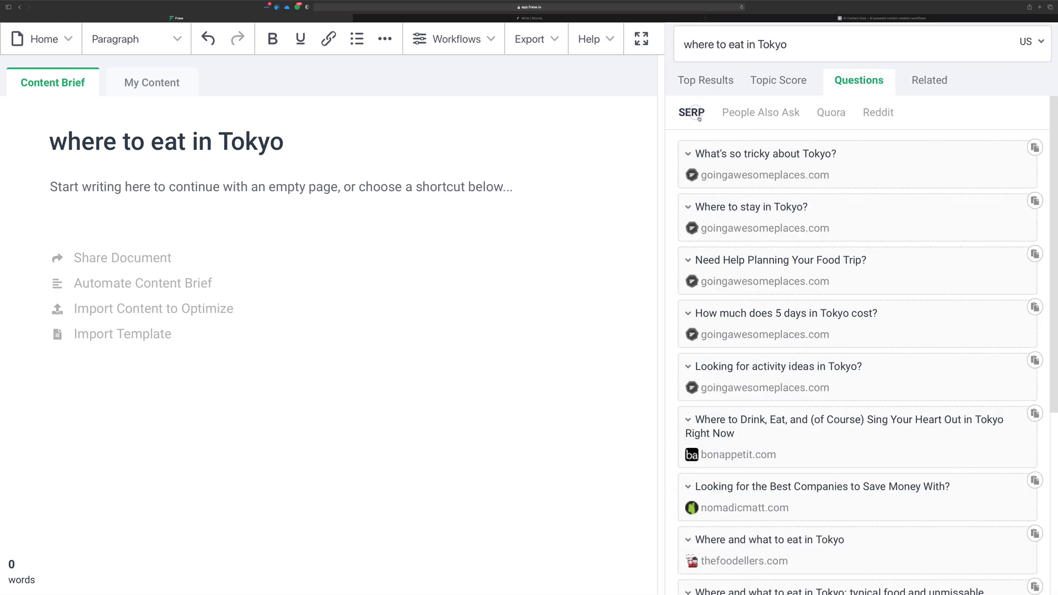
{"action": "left_click", "coordinate": [930, 81]}
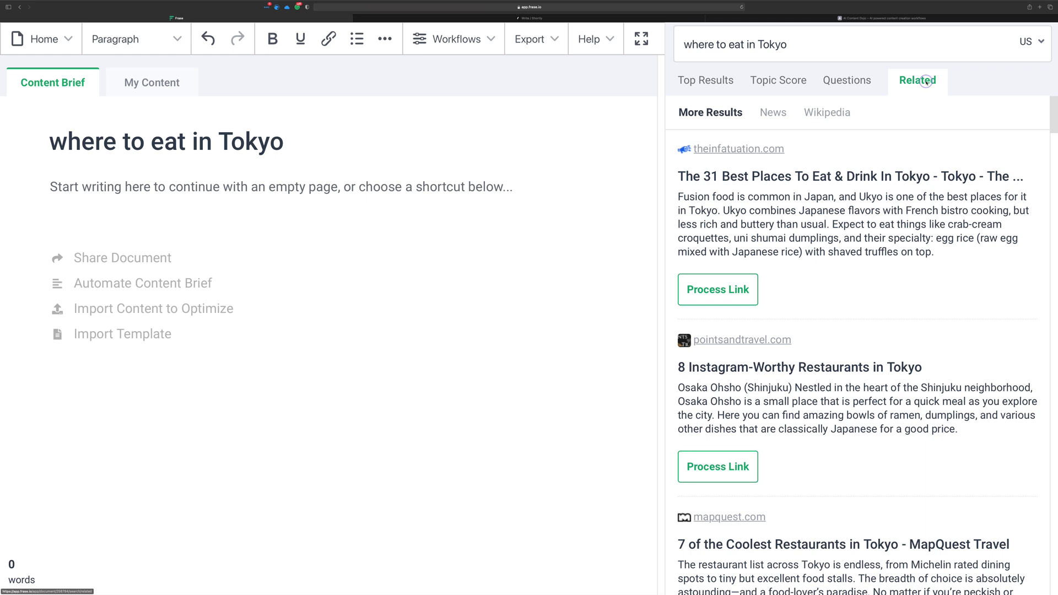
{"action": "scroll", "coordinate": [811, 188], "scroll_direction": "down", "scroll_amount": 2}
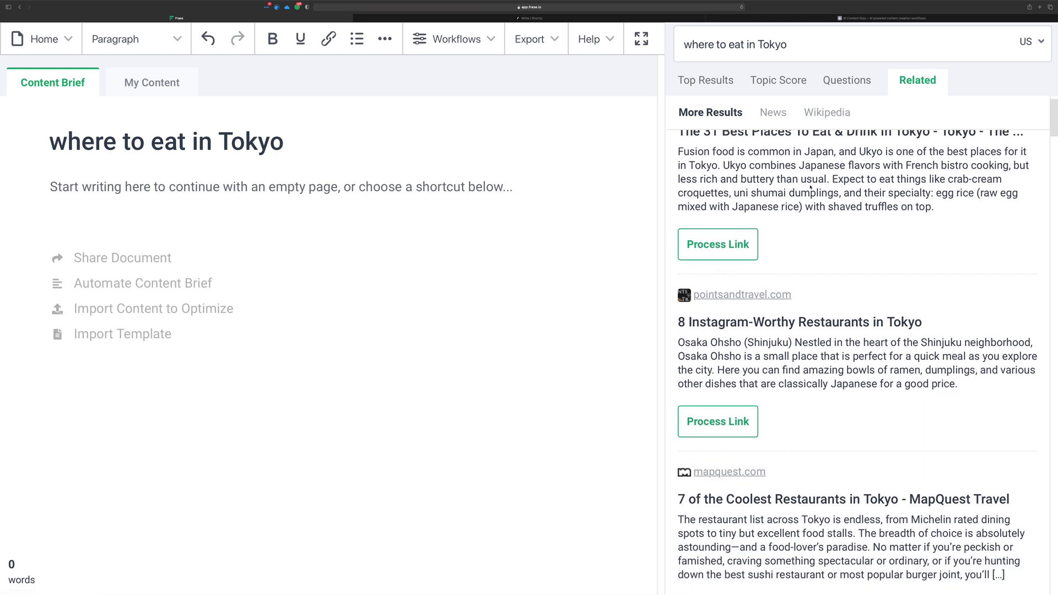
{"action": "scroll", "coordinate": [829, 347], "scroll_direction": "up", "scroll_amount": 2}
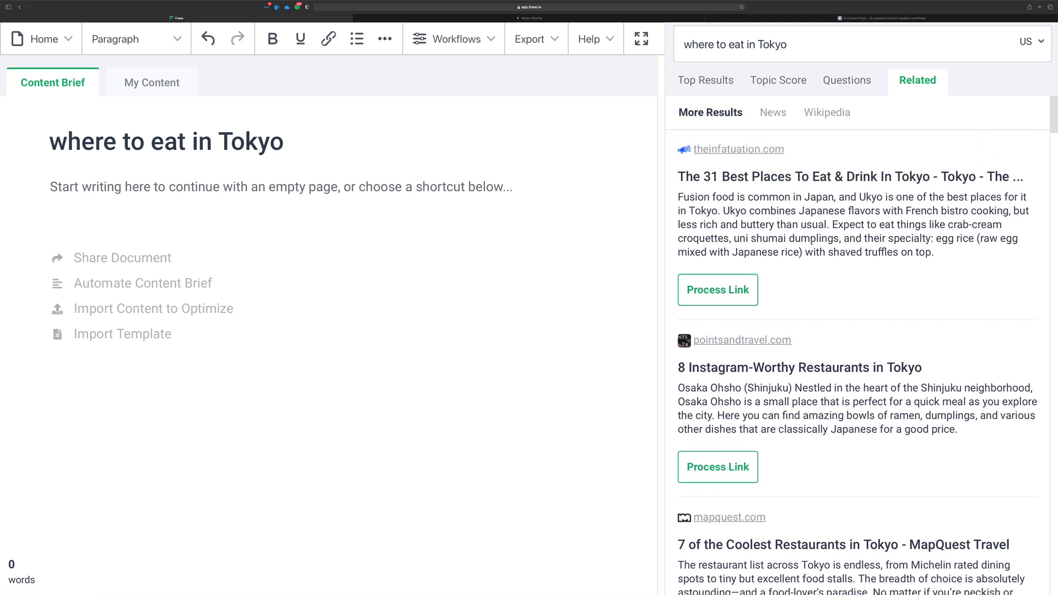
{"action": "left_click", "coordinate": [706, 78]}
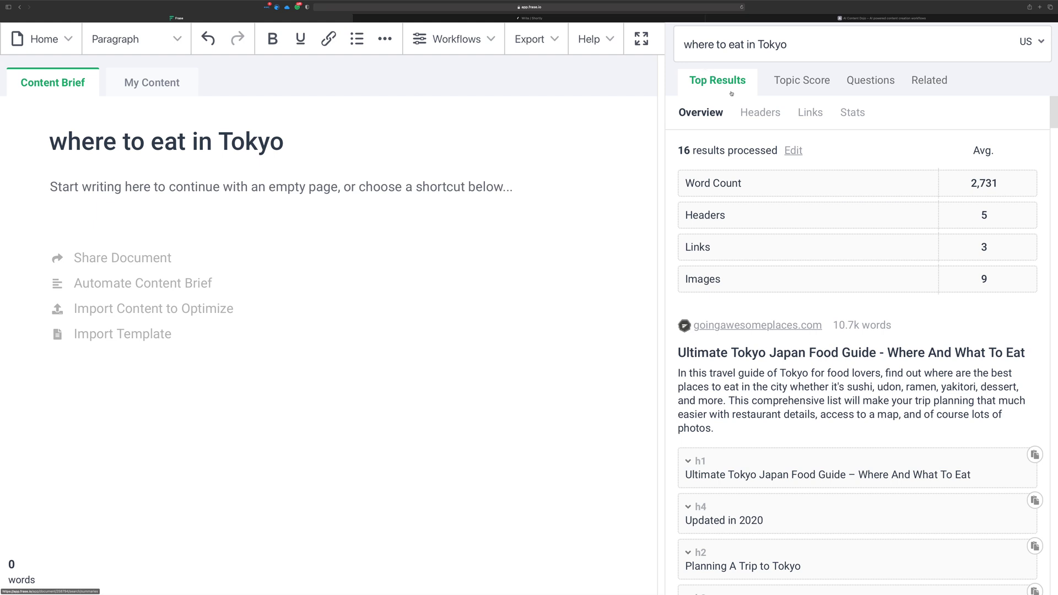
Step: Open the Food topic from Topic Score and list its related questions
{"action": "left_click", "coordinate": [804, 79]}
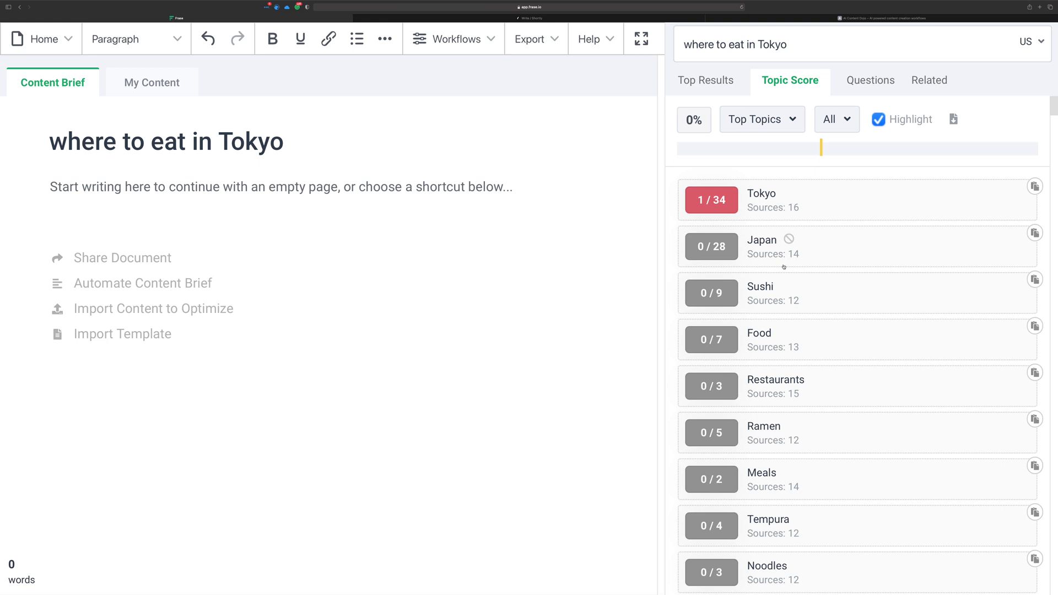
{"action": "scroll", "coordinate": [784, 272], "scroll_direction": "down", "scroll_amount": 1}
{"action": "scroll", "coordinate": [784, 272], "scroll_direction": "down", "scroll_amount": 1}
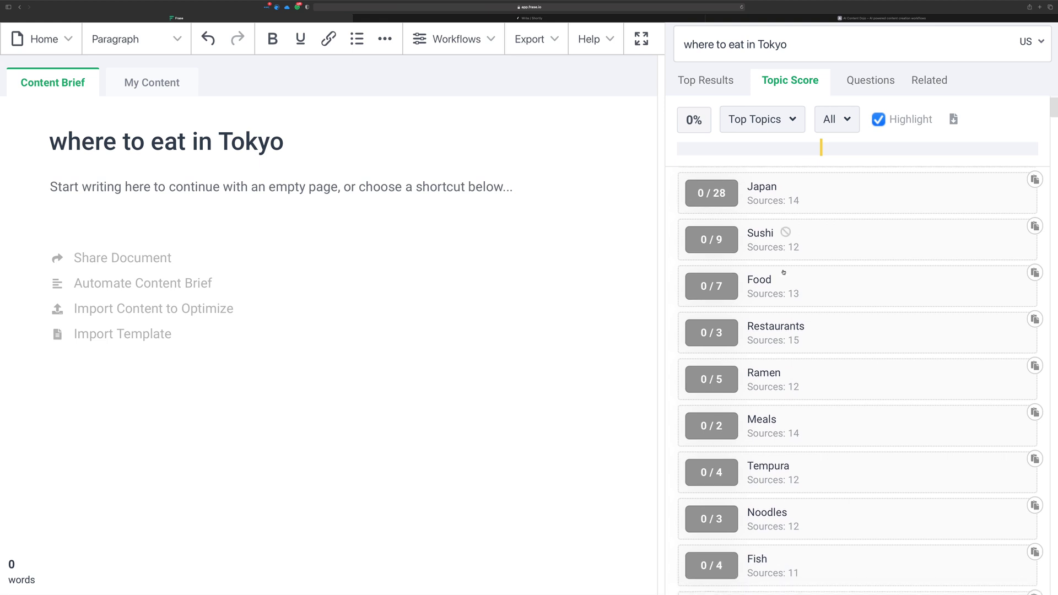
{"action": "scroll", "coordinate": [781, 272], "scroll_direction": "down", "scroll_amount": 1}
{"action": "scroll", "coordinate": [782, 272], "scroll_direction": "up", "scroll_amount": 3}
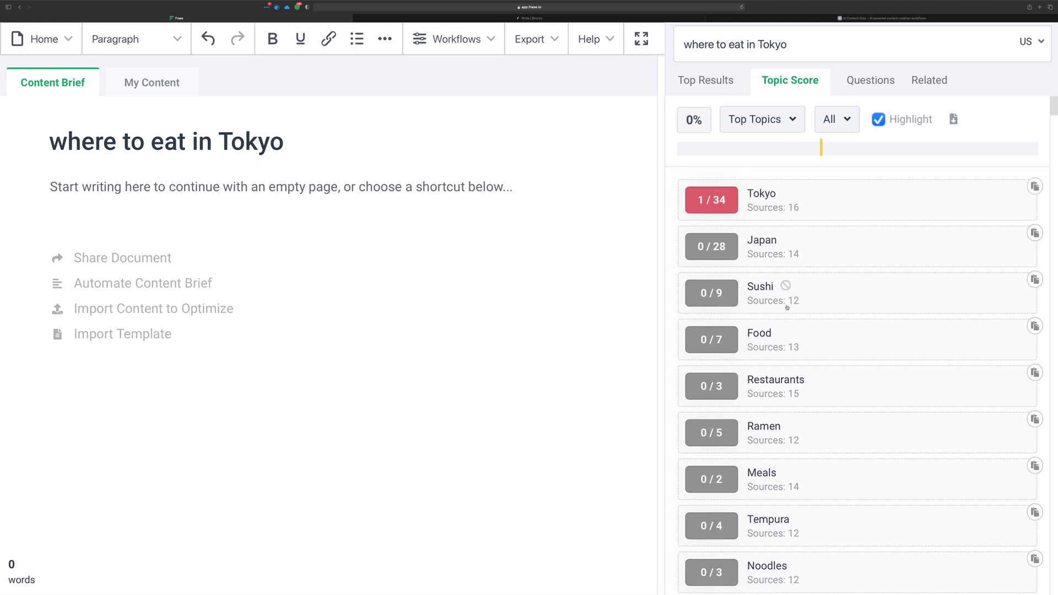
{"action": "left_click", "coordinate": [808, 336]}
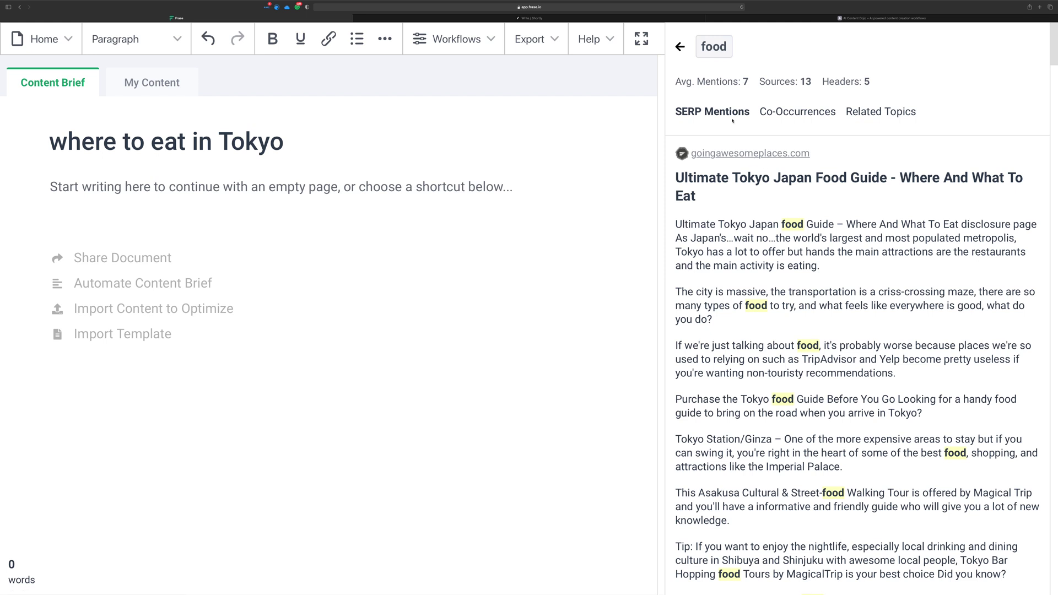
{"action": "left_click", "coordinate": [869, 114]}
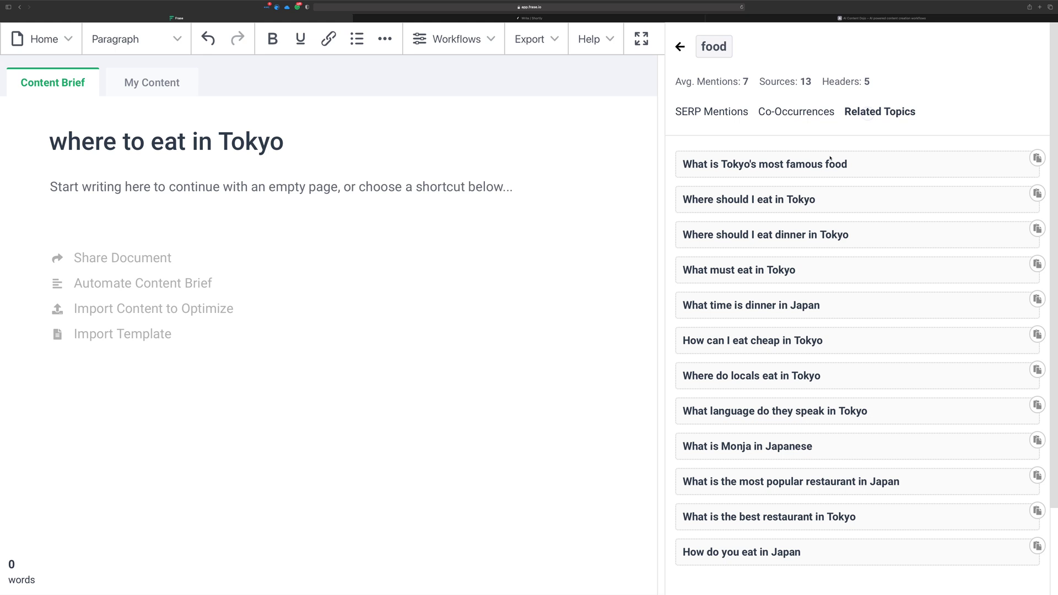
{"action": "scroll", "coordinate": [831, 166], "scroll_direction": "down", "scroll_amount": 3}
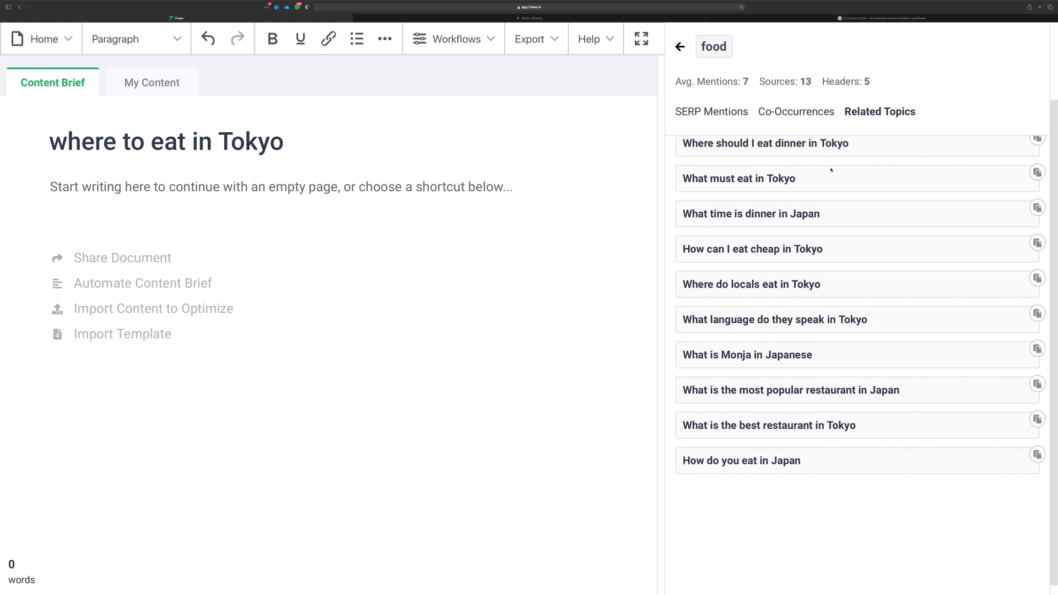
{"action": "scroll", "coordinate": [832, 170], "scroll_direction": "up", "scroll_amount": 3}
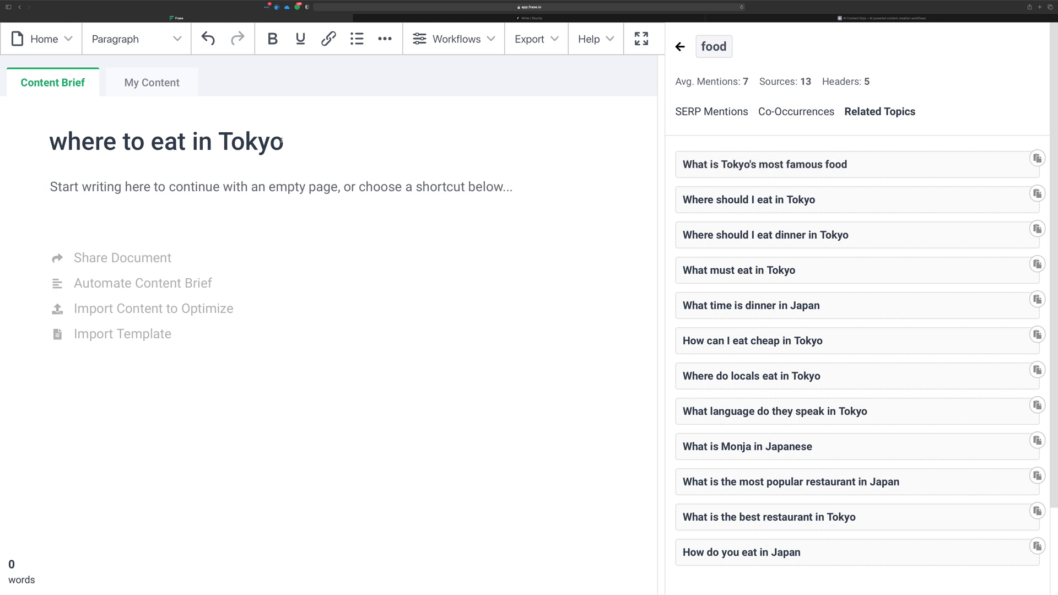
{"action": "left_click_drag", "start_coordinate": [281, 141], "coordinate": [42, 142]}
Step: Add 'What is Tokyo's most famous food' and 'Where should I eat in Tokyo' to the brief
{"action": "left_click", "coordinate": [430, 177]}
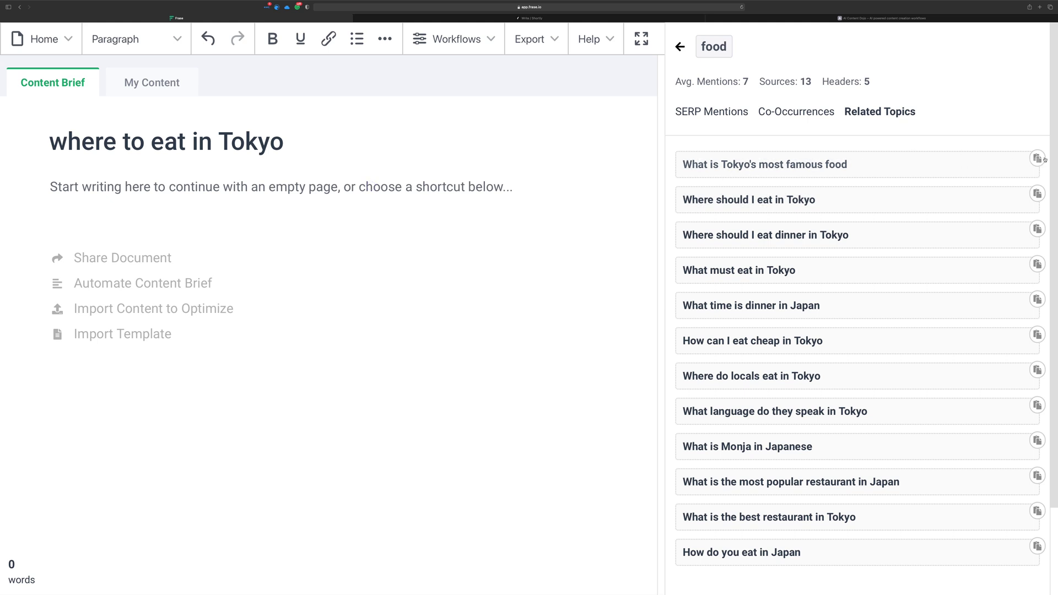
{"action": "left_click", "coordinate": [829, 169]}
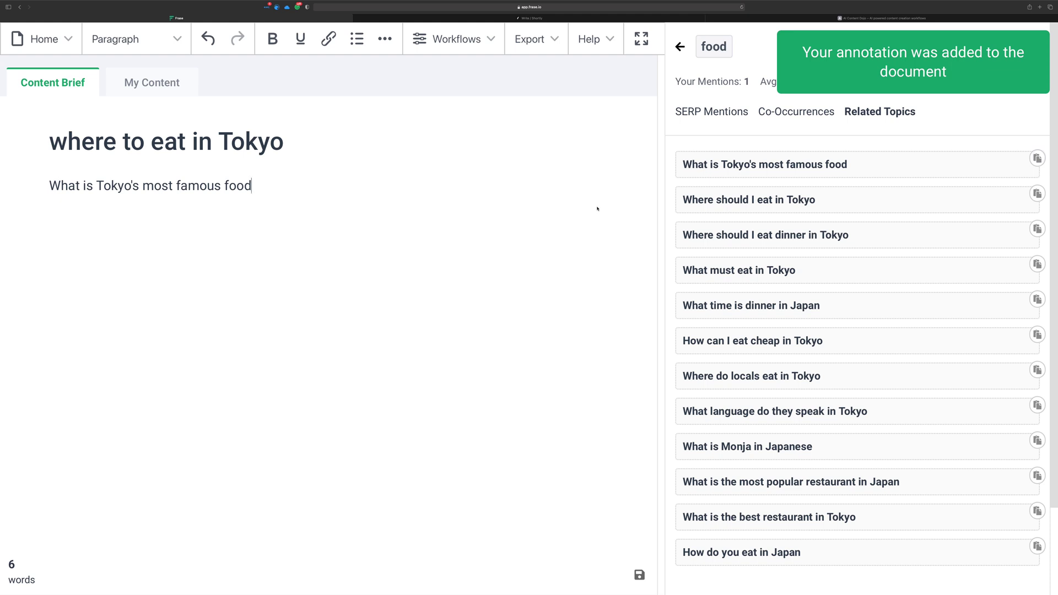
{"action": "key", "text": "Return"}
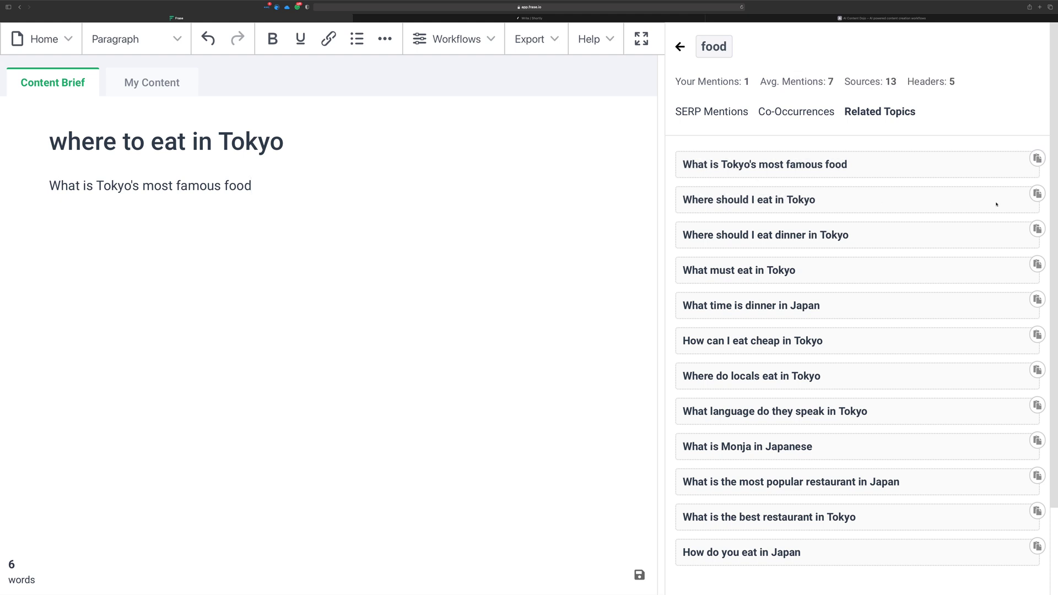
{"action": "left_click", "coordinate": [1037, 194]}
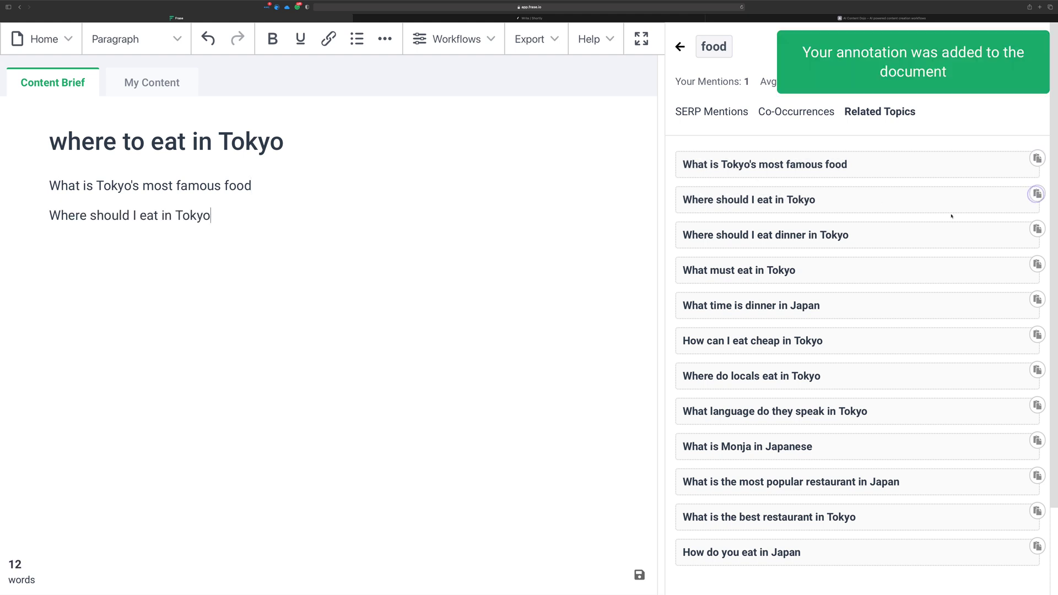
{"action": "left_click", "coordinate": [216, 218]}
{"action": "key", "text": "Return"}
Step: Add 'Where should I eat dinner in Tokyo' and 'What must eat in Tokyo', then delete both
{"action": "left_click", "coordinate": [1037, 229]}
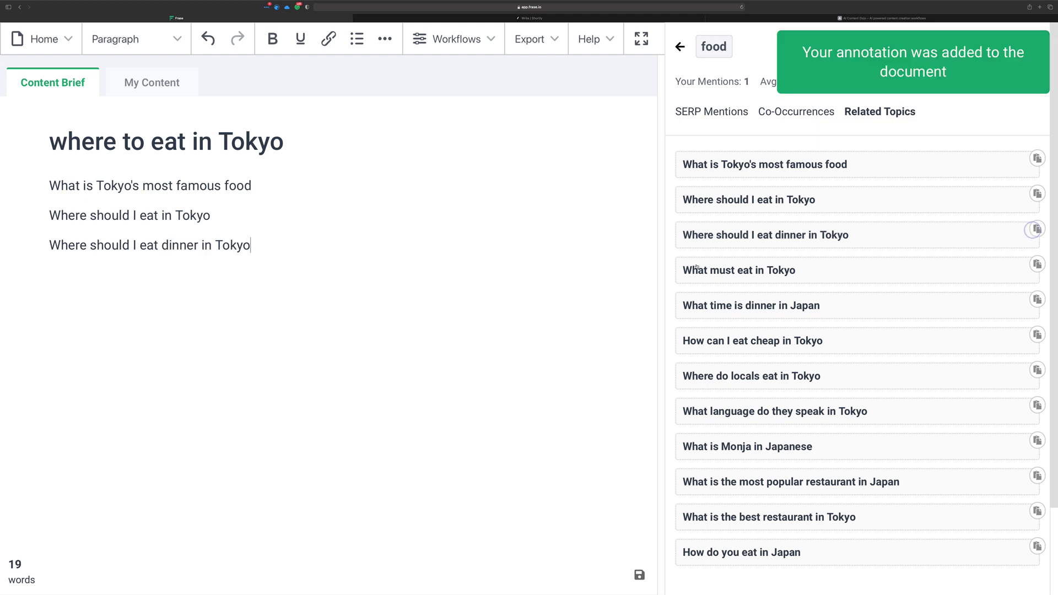
{"action": "key", "text": "Return"}
{"action": "left_click", "coordinate": [1038, 264]}
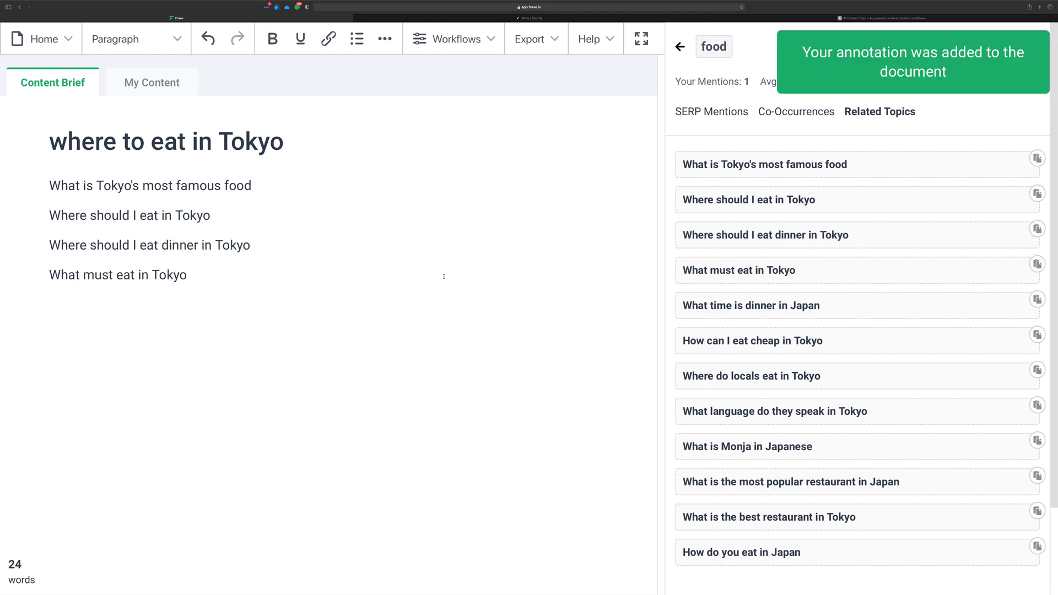
{"action": "left_click_drag", "start_coordinate": [195, 275], "coordinate": [1, 269]}
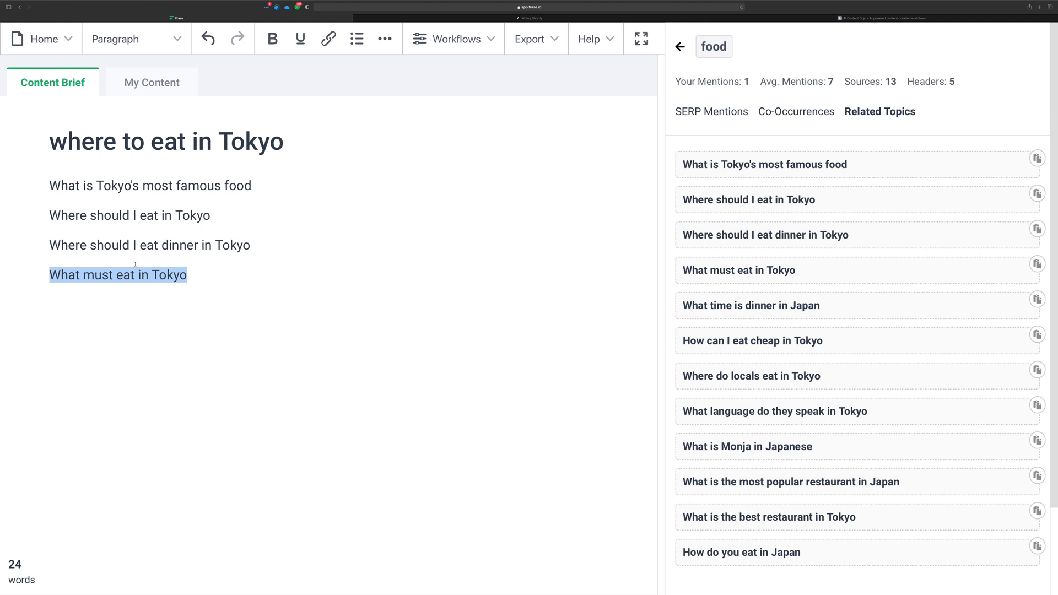
{"action": "left_click_drag", "start_coordinate": [198, 275], "coordinate": [1, 247]}
{"action": "key", "text": "BackSpace"}
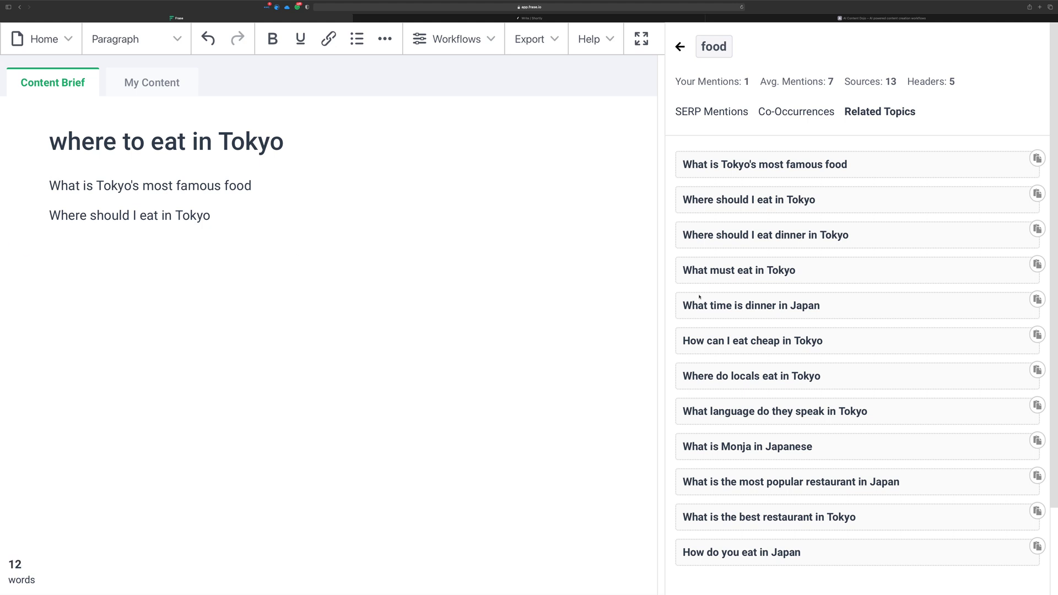
Step: Add 'What is Monja in Japanese' and return to the full topic score list
{"action": "scroll", "coordinate": [794, 375], "scroll_direction": "down", "scroll_amount": 1}
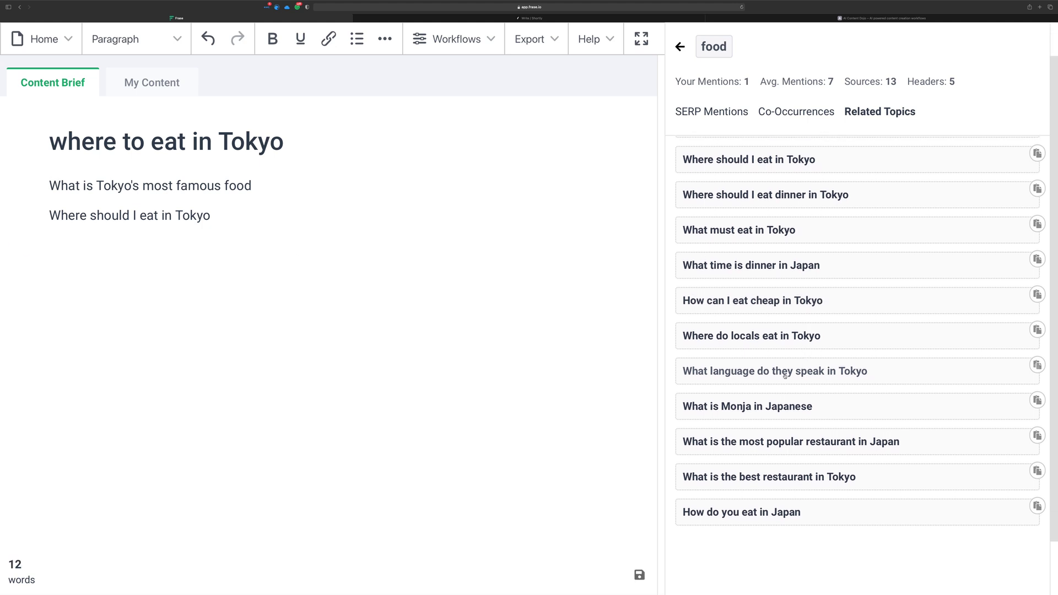
{"action": "left_click", "coordinate": [772, 406]}
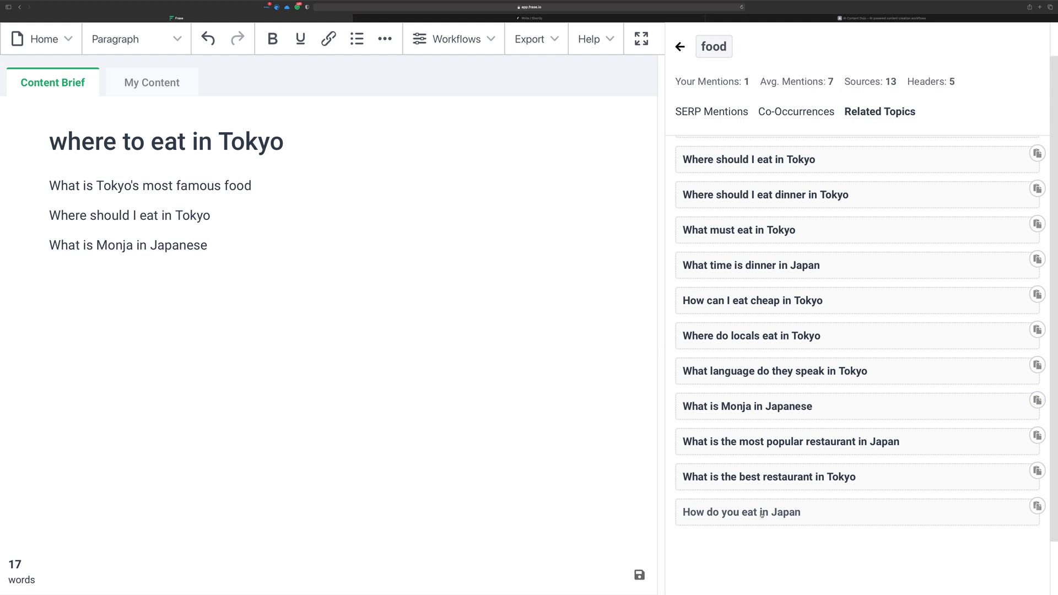
{"action": "scroll", "coordinate": [711, 237], "scroll_direction": "down", "scroll_amount": 1}
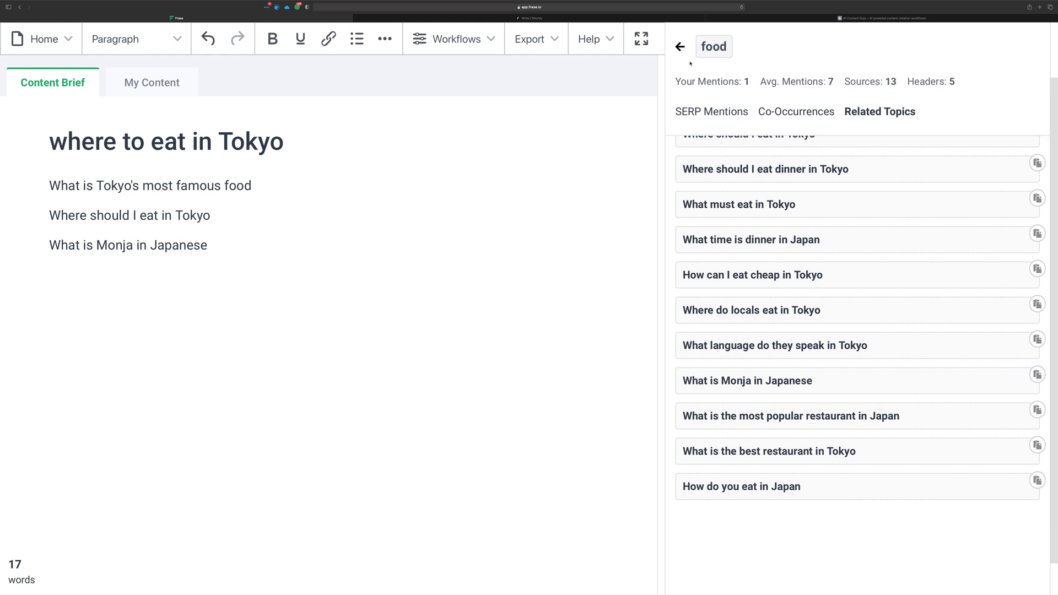
{"action": "left_click", "coordinate": [680, 47]}
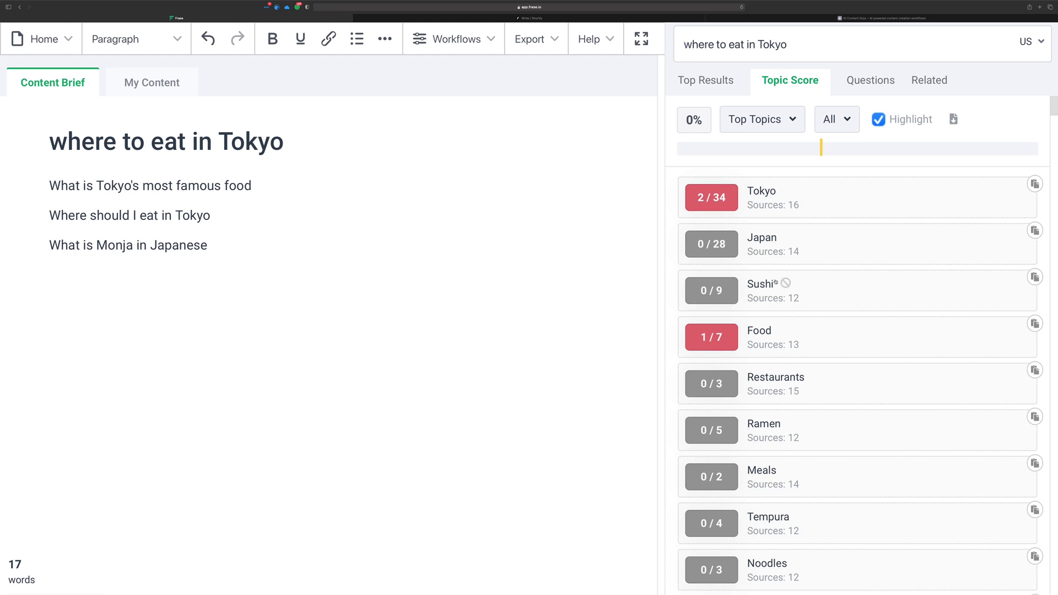
Step: Insert 'Is sushi cheaper in Japan' from Sushi's related questions as line four, then select all questions
{"action": "left_click", "coordinate": [846, 284]}
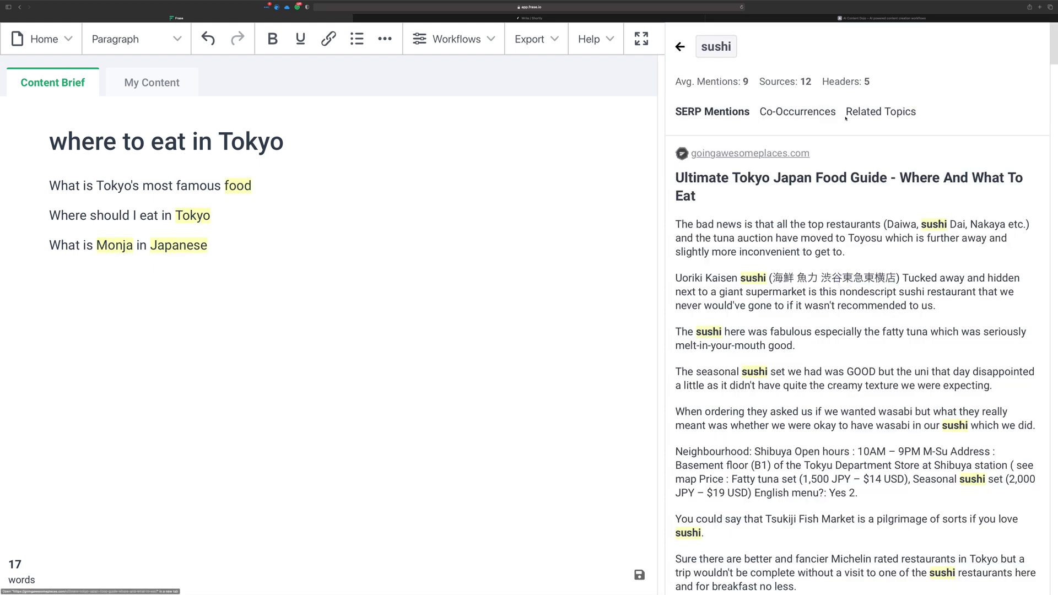
{"action": "left_click", "coordinate": [872, 115]}
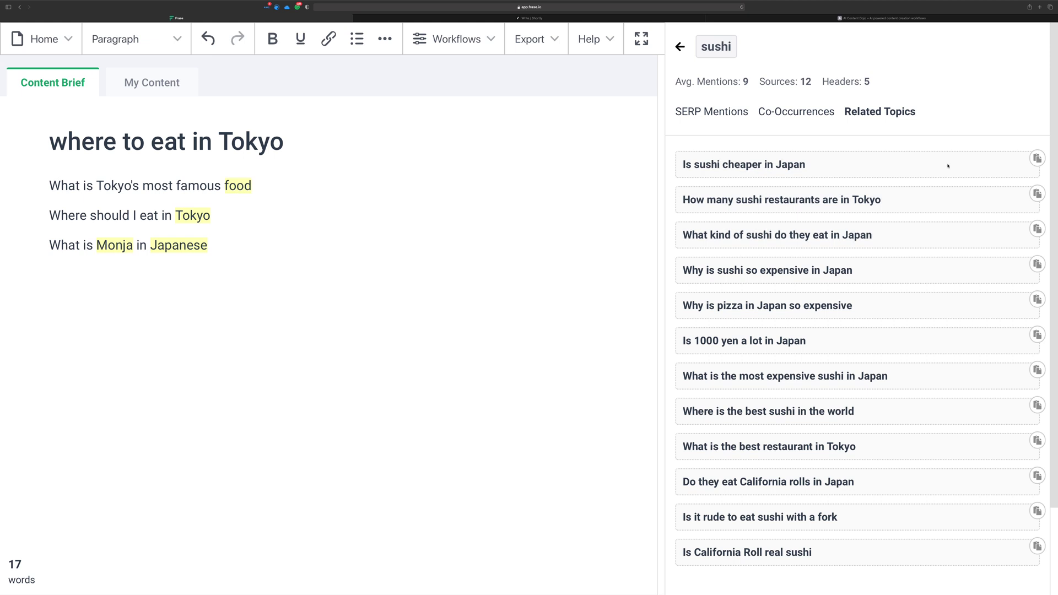
{"action": "left_click", "coordinate": [776, 164]}
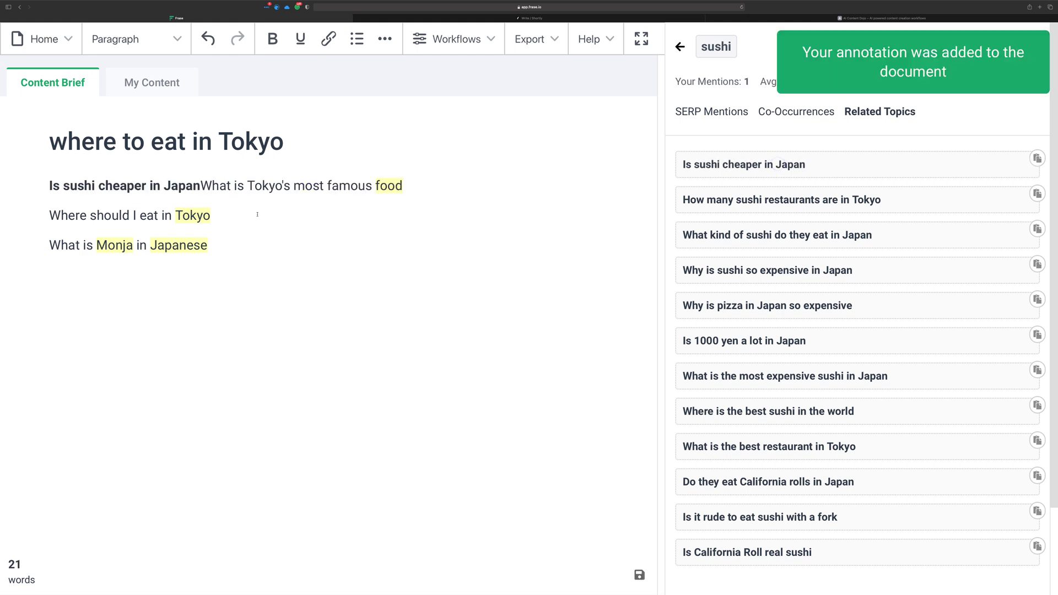
{"action": "key", "text": "super+z"}
{"action": "left_click", "coordinate": [233, 271]}
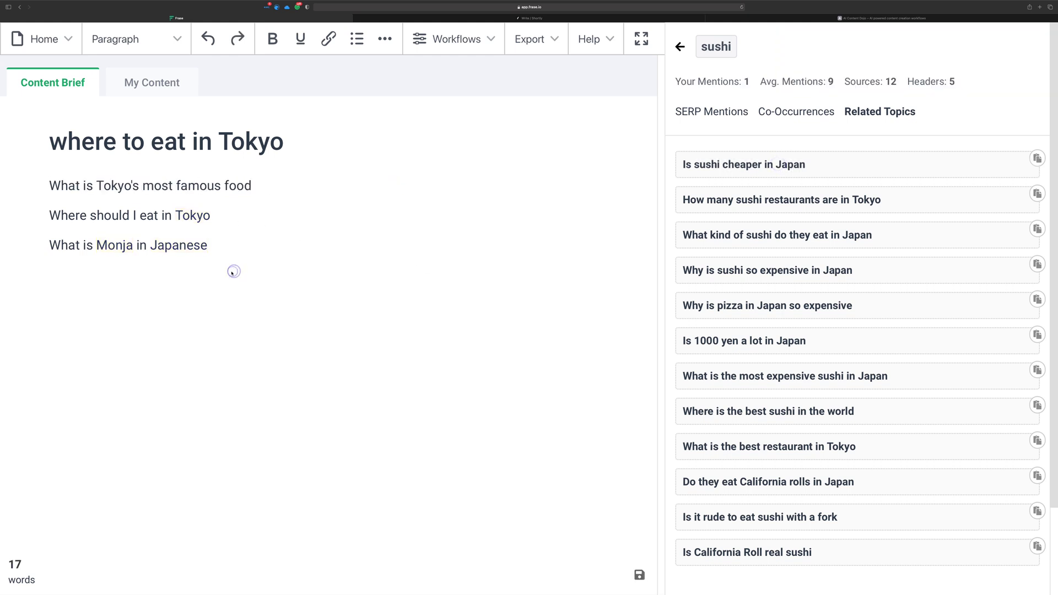
{"action": "left_click", "coordinate": [225, 251]}
{"action": "key", "text": "Return"}
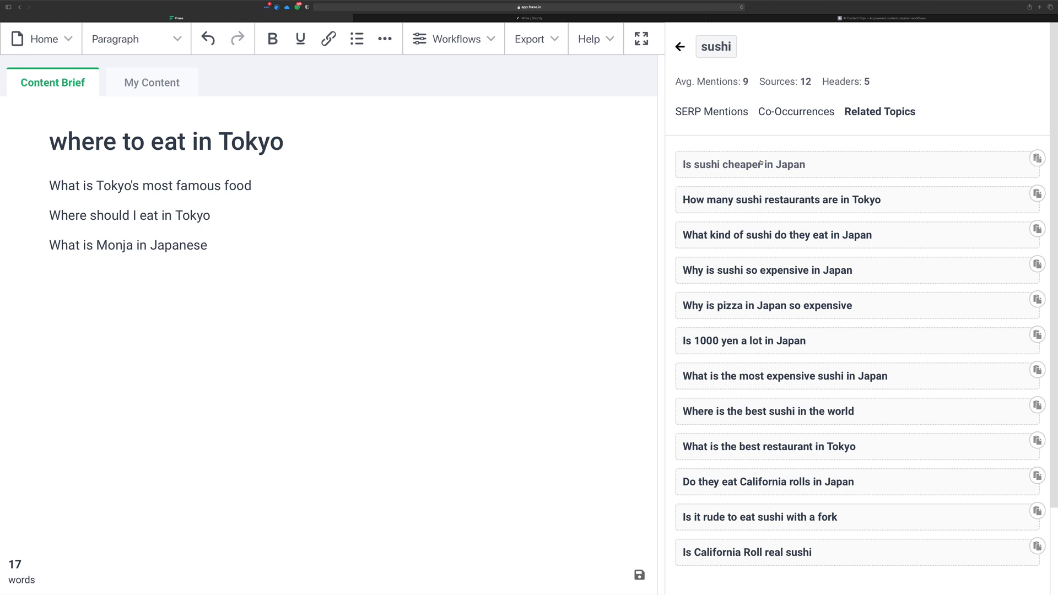
{"action": "left_click", "coordinate": [734, 164]}
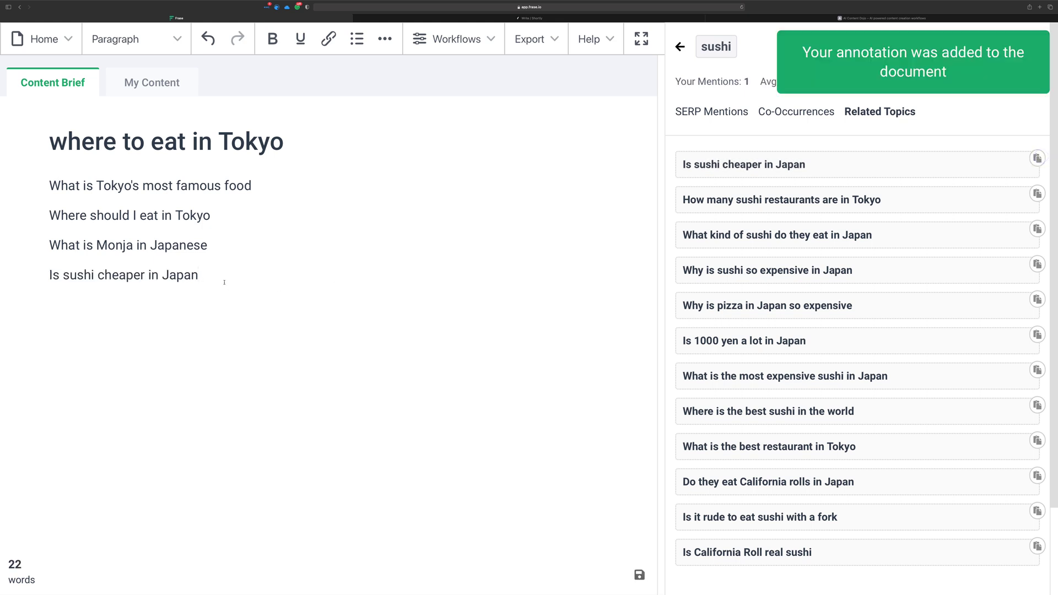
{"action": "left_click_drag", "start_coordinate": [219, 277], "coordinate": [26, 178]}
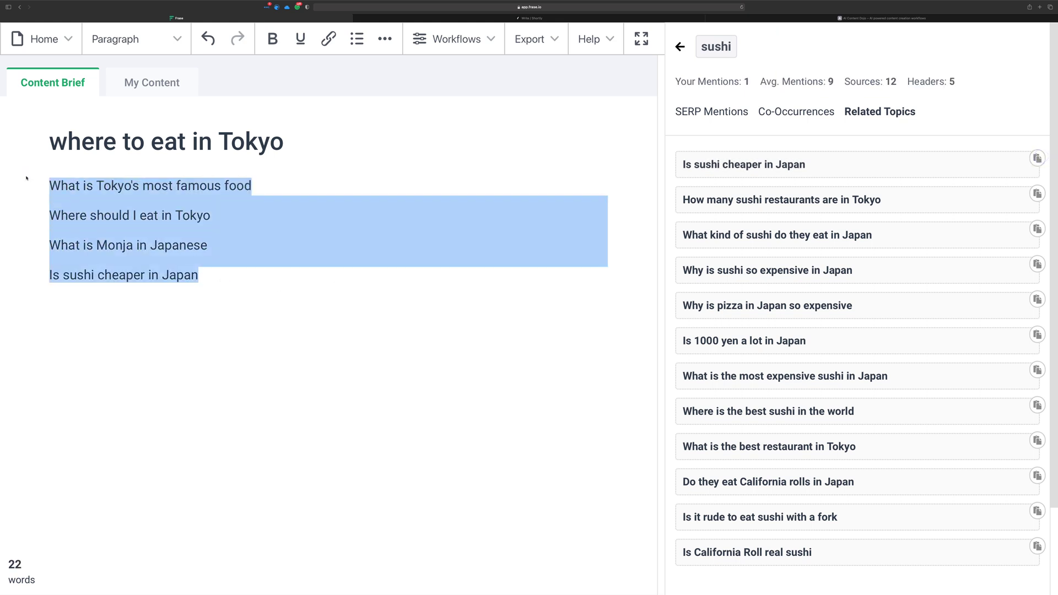
Step: Paste the four Frase questions into the Shortly AI article body as separate lines
{"action": "left_click", "coordinate": [526, 19]}
{"action": "left_click", "coordinate": [452, 212]}
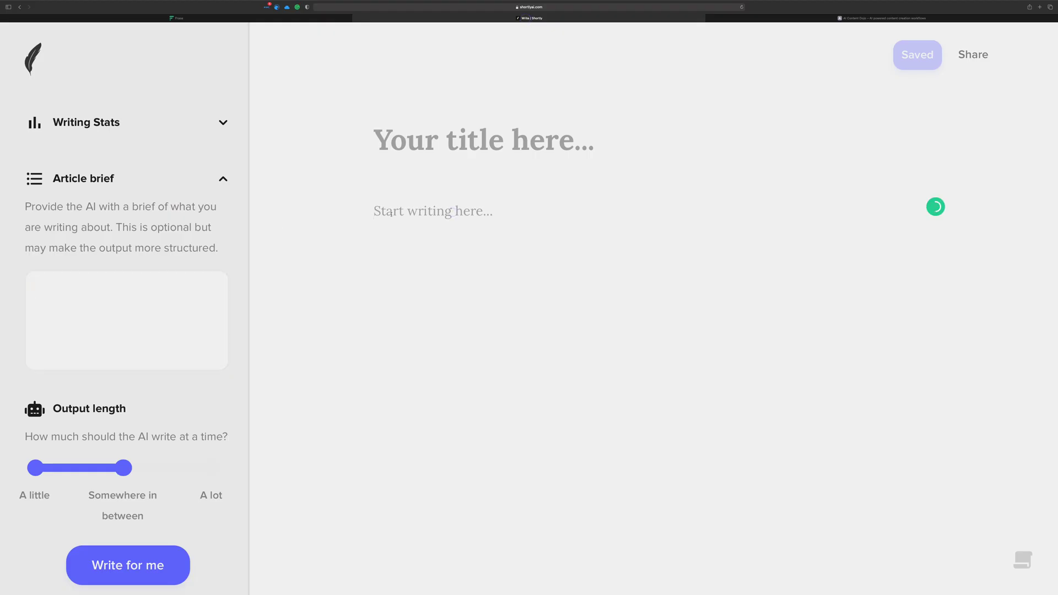
{"action": "key", "text": "super+v"}
{"action": "left_click", "coordinate": [589, 211]}
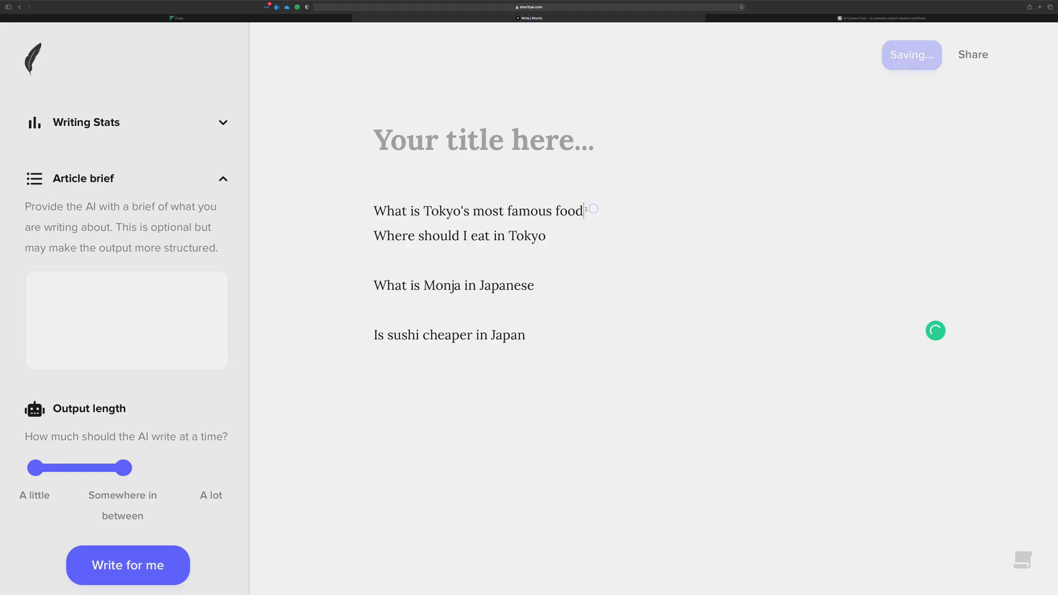
{"action": "key", "text": "Return"}
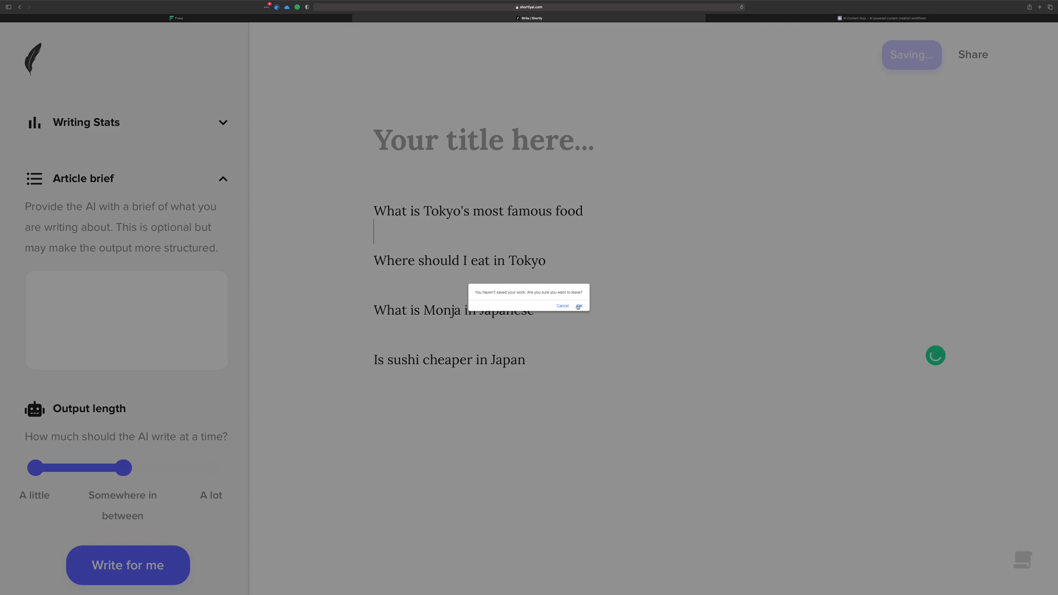
{"action": "left_click", "coordinate": [573, 306]}
{"action": "left_click", "coordinate": [470, 213]}
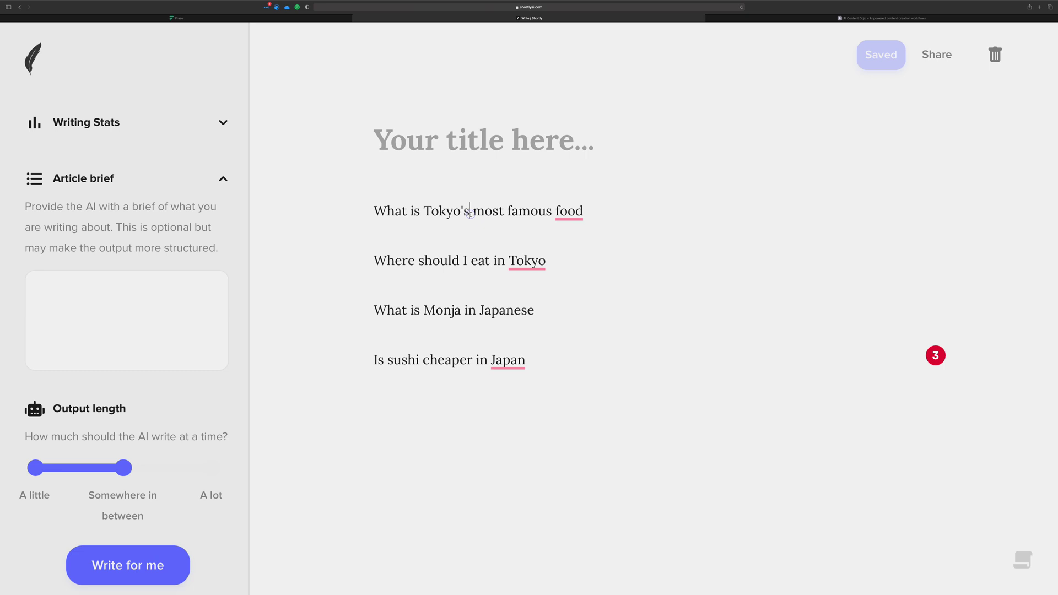
{"action": "left_click", "coordinate": [619, 211]}
Step: Turn off Grammarly suggestions for this site and copy the first question line
{"action": "left_click", "coordinate": [297, 7]}
{"action": "left_click", "coordinate": [330, 46]}
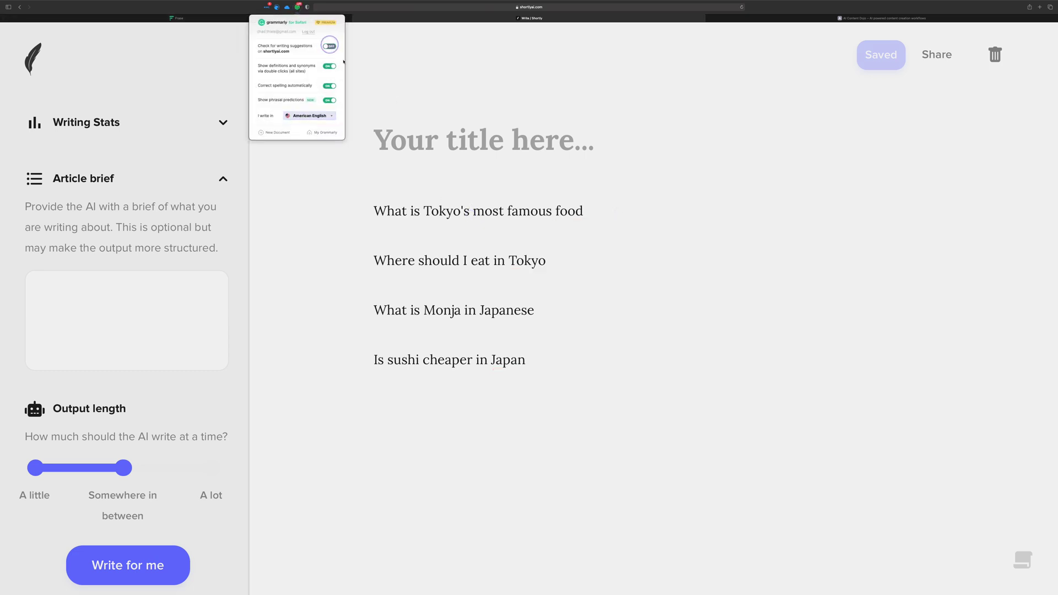
{"action": "left_click", "coordinate": [406, 99]}
{"action": "left_click", "coordinate": [603, 206]}
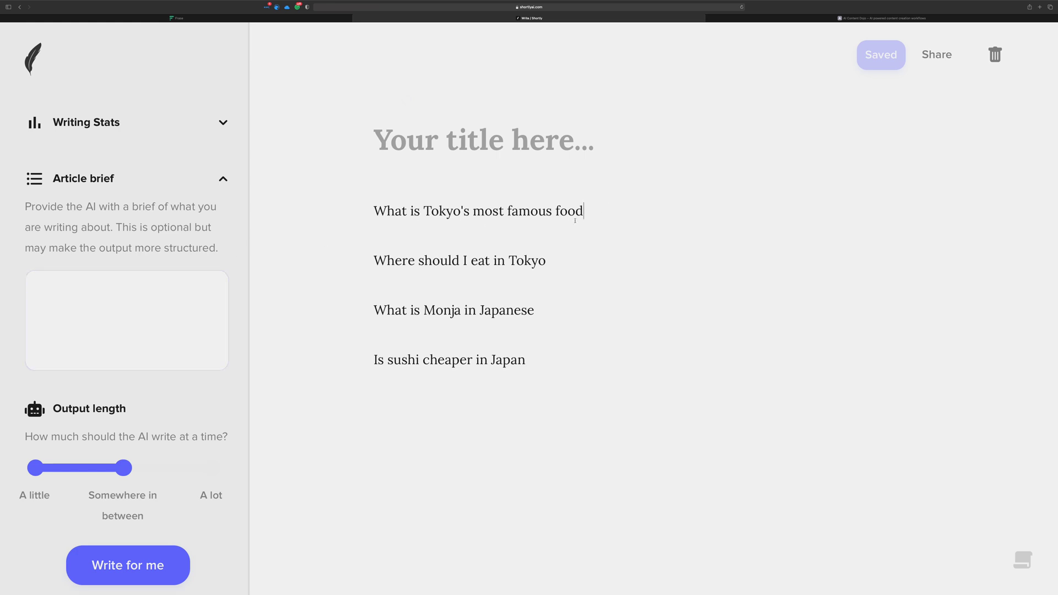
{"action": "left_click", "coordinate": [588, 212]}
{"action": "left_click_drag", "start_coordinate": [588, 212], "coordinate": [290, 213]}
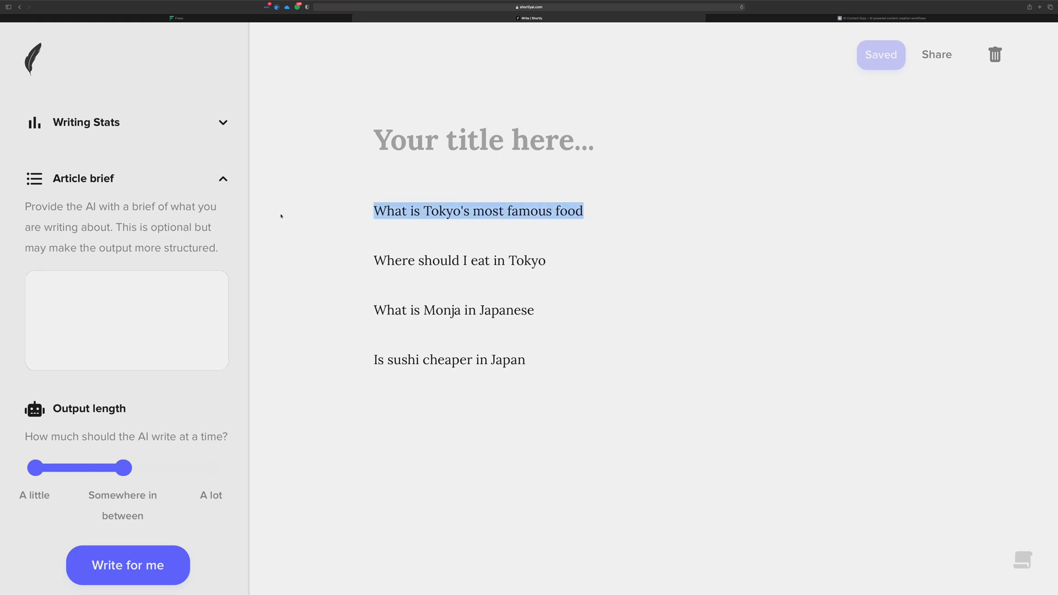
{"action": "key", "text": "ctrl+c"}
{"action": "left_click", "coordinate": [596, 209]}
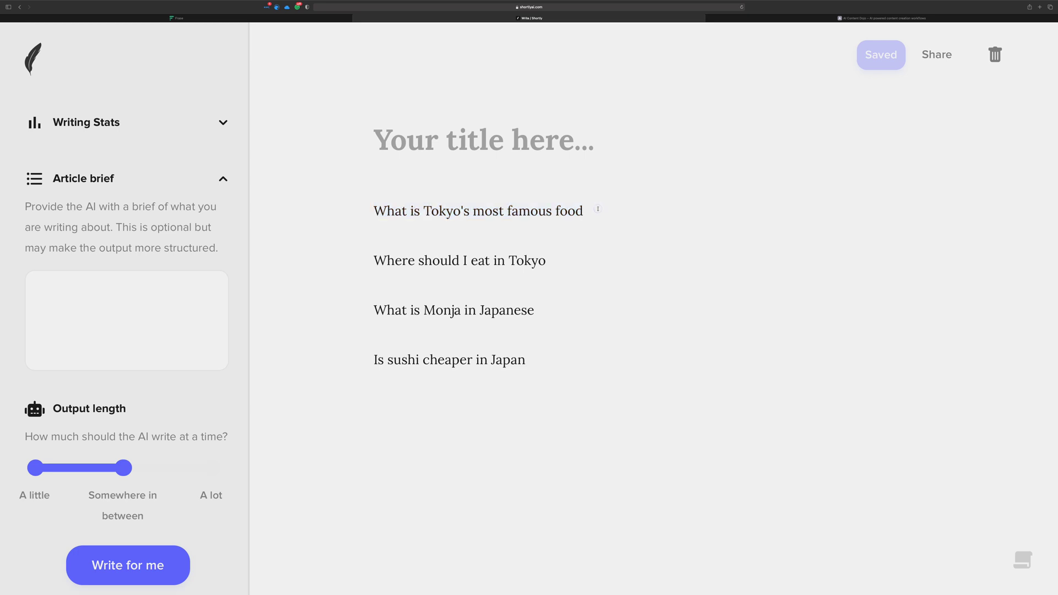
Step: Duplicate 'What is Tokyo's most famous food' and AI-expand it into an answer, separated by a blank line
{"action": "key", "text": "Return"}
{"action": "key", "text": "ctrl+v"}
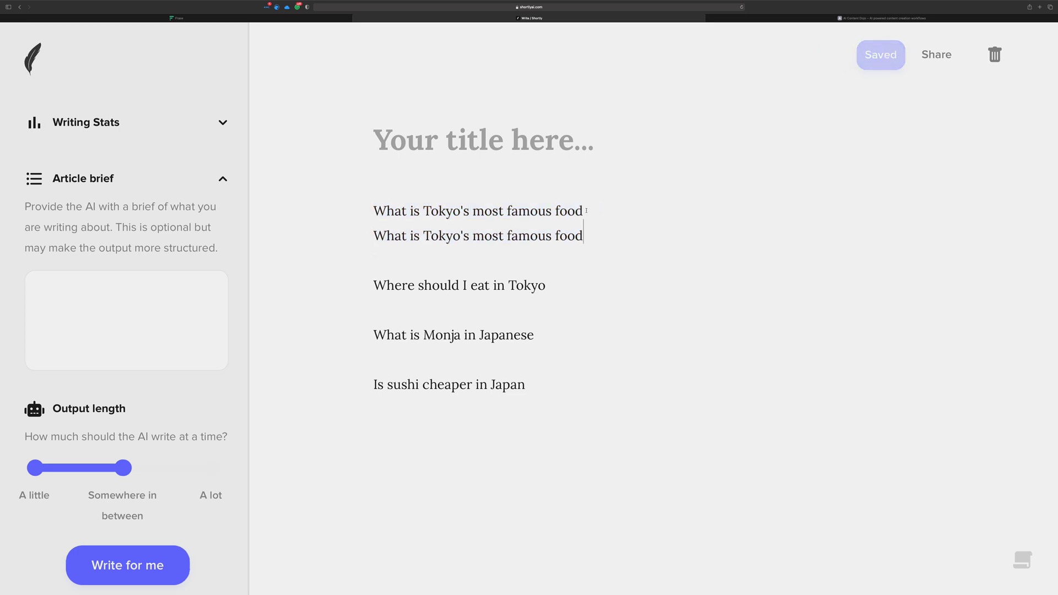
{"action": "left_click_drag", "start_coordinate": [587, 237], "coordinate": [358, 237]}
{"action": "key", "text": "super+shift+e"}
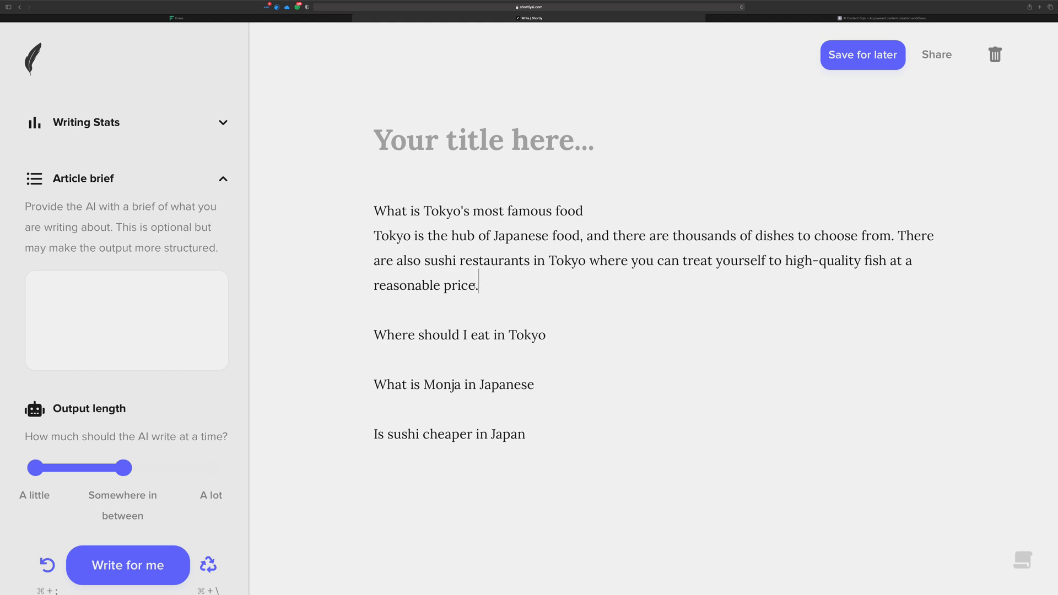
{"action": "left_click", "coordinate": [587, 212]}
{"action": "key", "text": "Return"}
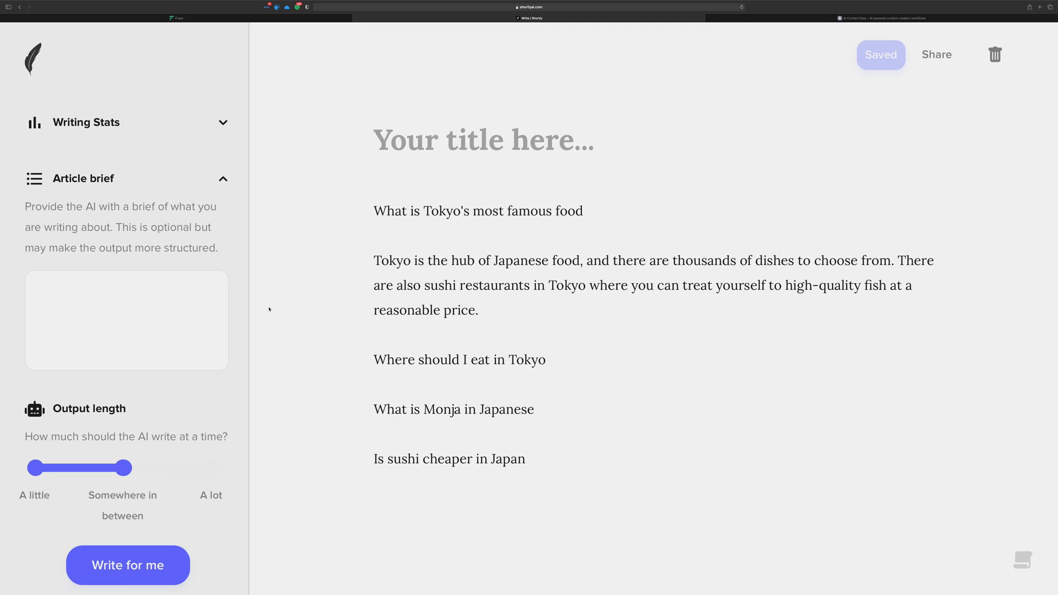
Step: Start 'The most famous food in Tokyo is' after the answer and let the AI continue about Sushi Dai
{"action": "left_click", "coordinate": [187, 303]}
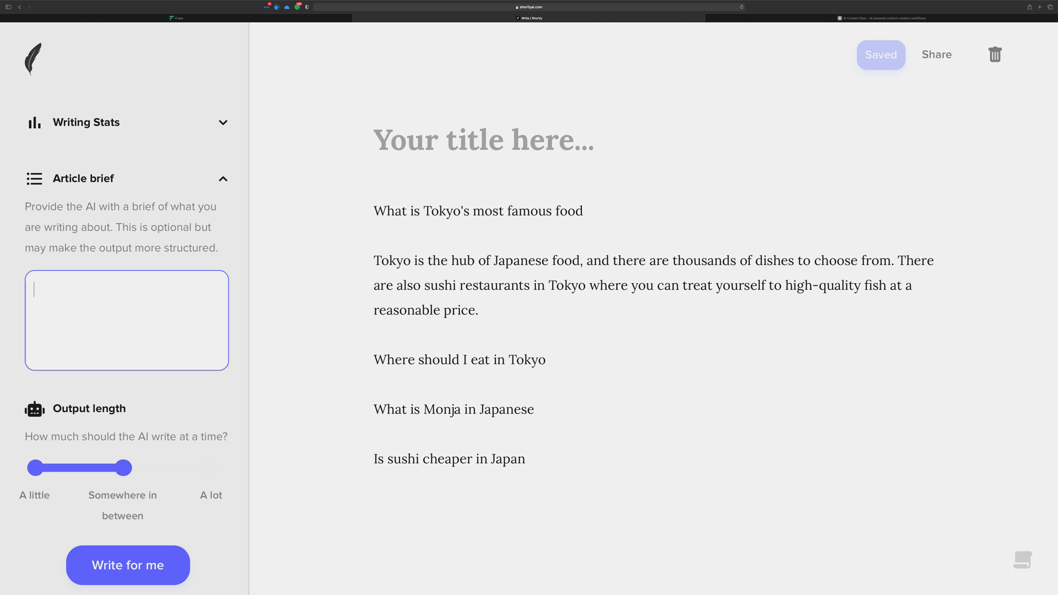
{"action": "left_click", "coordinate": [495, 305]}
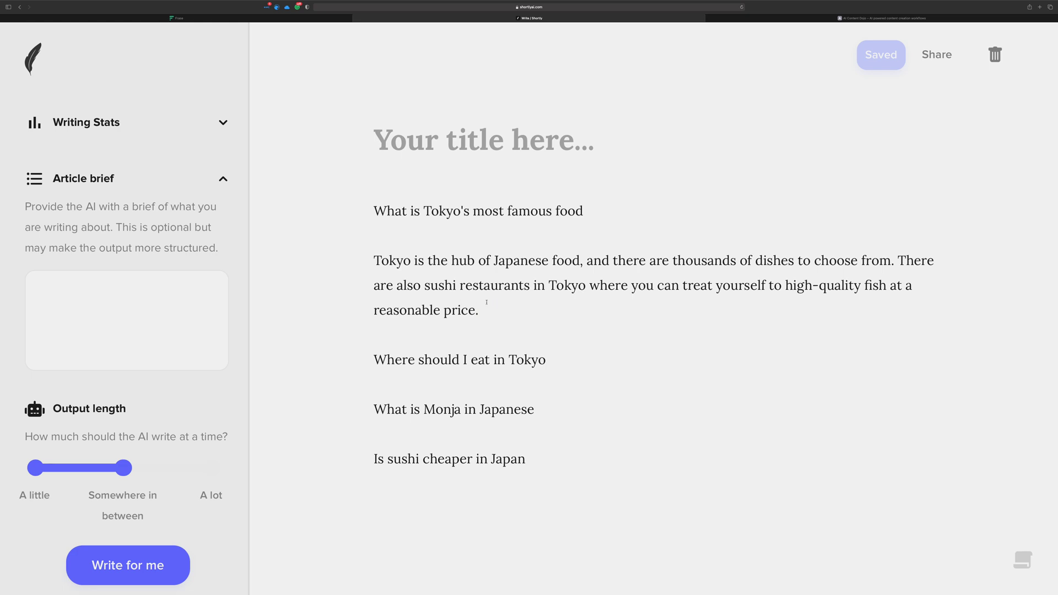
{"action": "left_click_drag", "start_coordinate": [484, 308], "coordinate": [368, 208]}
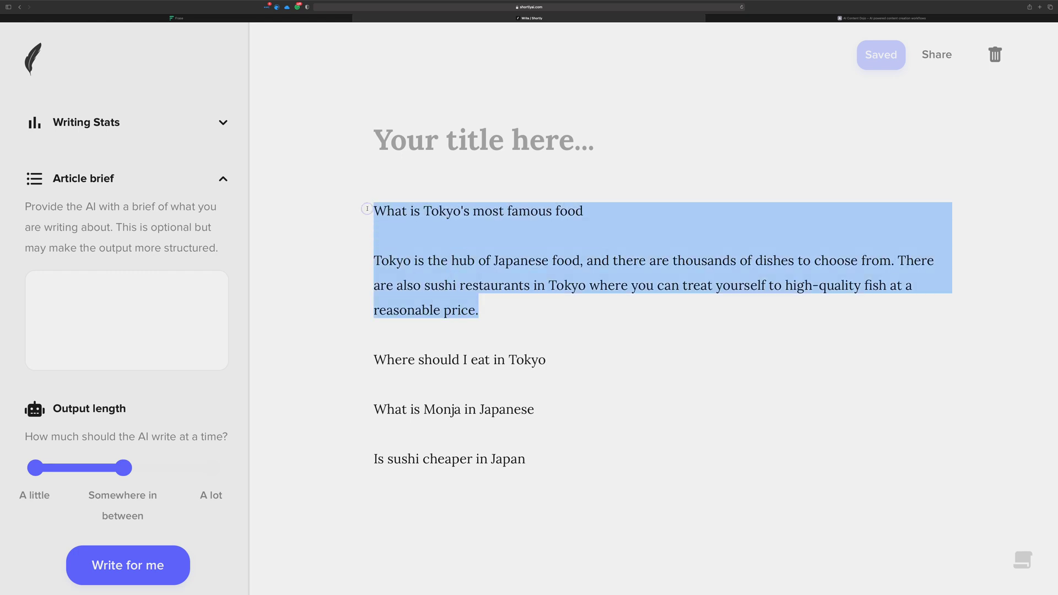
{"action": "left_click", "coordinate": [496, 304]}
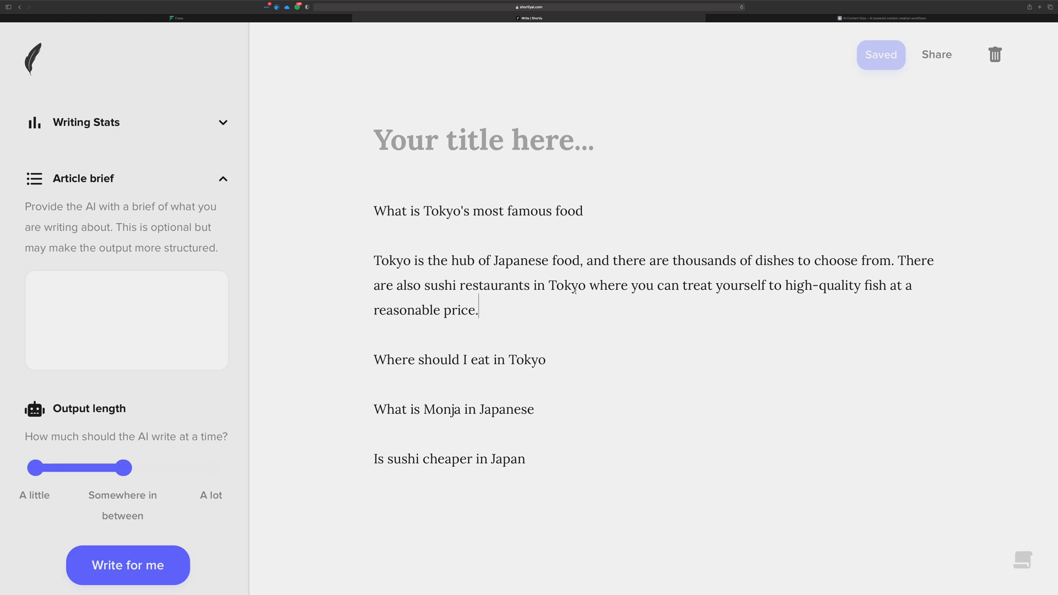
{"action": "type", "text": "The mos"}
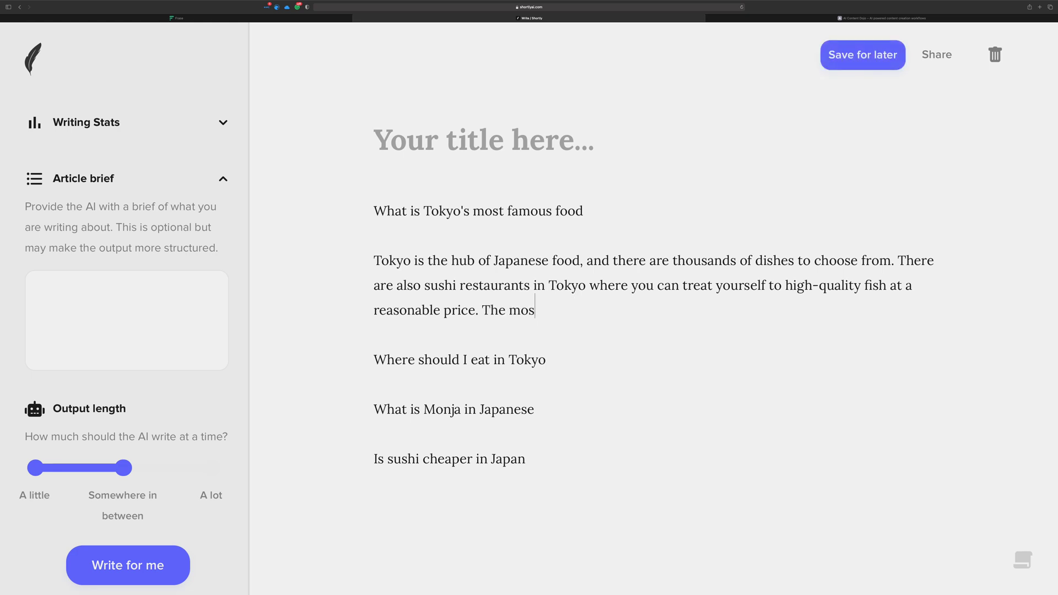
{"action": "type", "text": "t fantastic places to"}
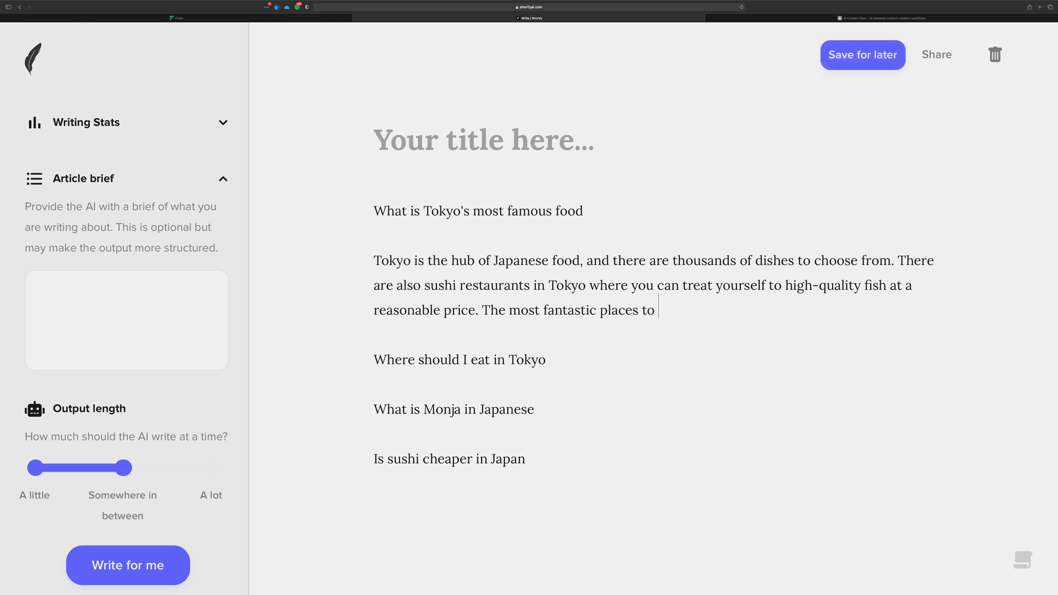
{"action": "key", "text": "BackSpace"}
{"action": "key", "text": "BackSpace"}
{"action": "key", "text": "BackSpace"}
{"action": "key", "text": "BackSpace"}
{"action": "key", "text": "BackSpace"}
{"action": "key", "text": "BackSpace"}
{"action": "key", "text": "BackSpace"}
{"action": "key", "text": "BackSpace"}
{"action": "key", "text": "BackSpace"}
{"action": "key", "text": "BackSpace"}
{"action": "key", "text": "BackSpace"}
{"action": "key", "text": "BackSpace"}
{"action": "key", "text": "BackSpace"}
{"action": "key", "text": "BackSpace"}
{"action": "key", "text": "BackSpace"}
{"action": "key", "text": "BackSpace"}
{"action": "key", "text": "BackSpace"}
{"action": "key", "text": "BackSpace"}
{"action": "type", "text": "mous"}
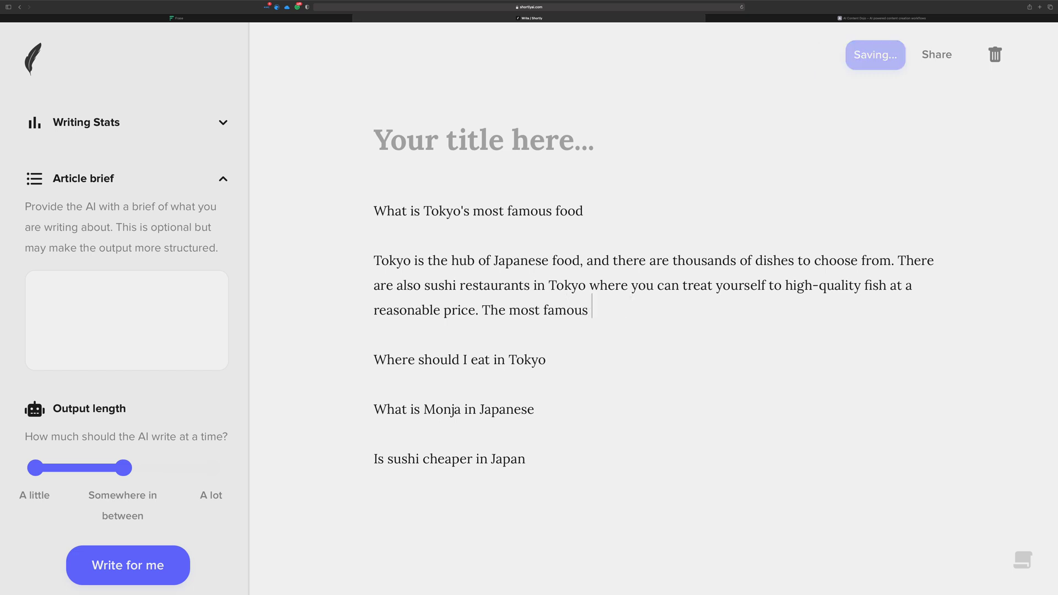
{"action": "type", "text": " food in Tokyo is"}
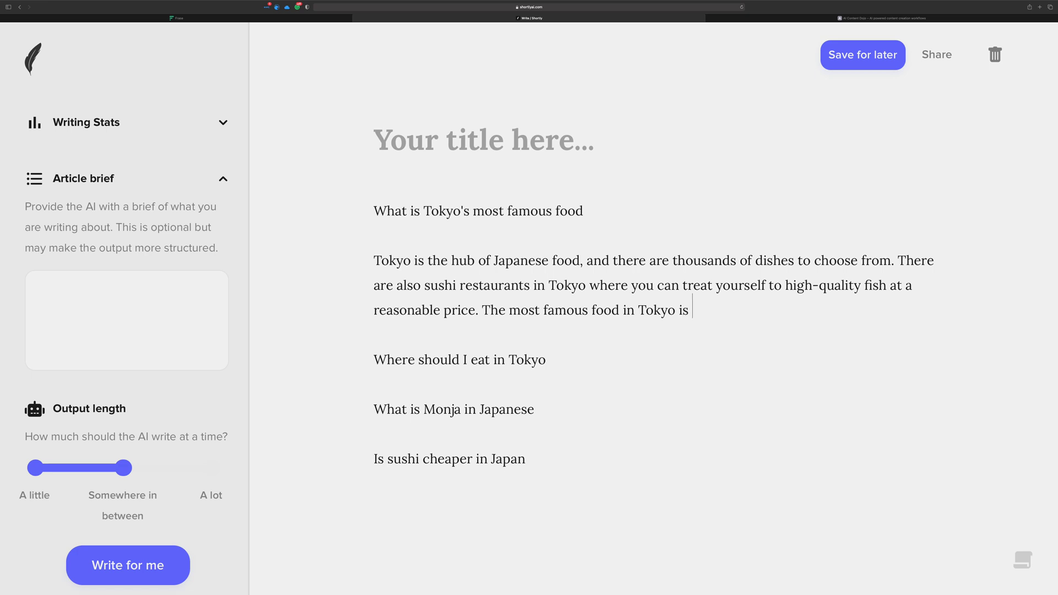
{"action": "key", "text": "super+Return"}
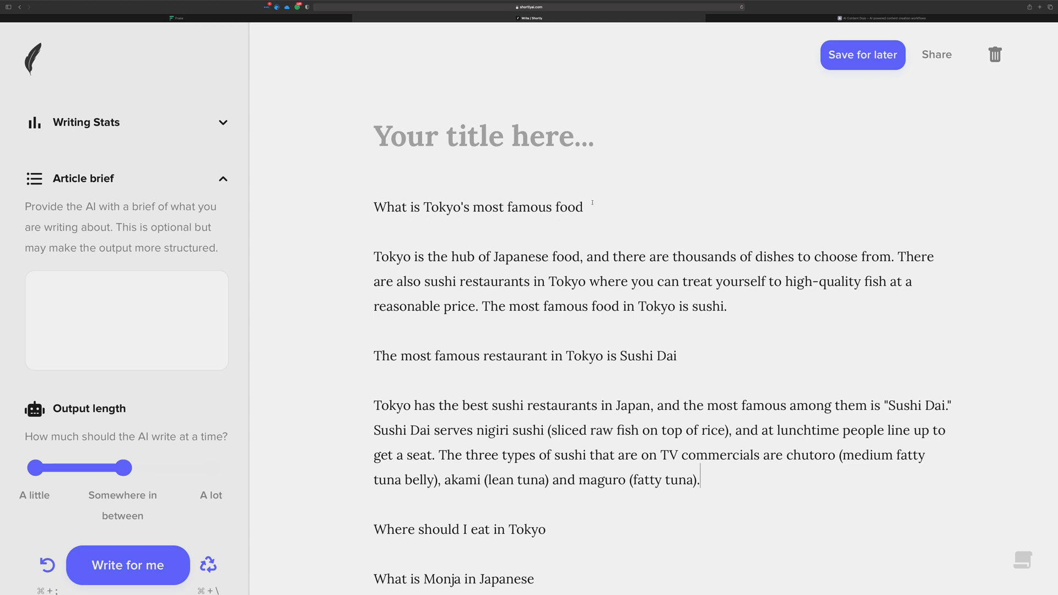
Step: Add a /// line above 'Where should I eat in Tokyo' and paste a copy of the question below it
{"action": "scroll", "coordinate": [480, 355], "scroll_direction": "down", "scroll_amount": 4}
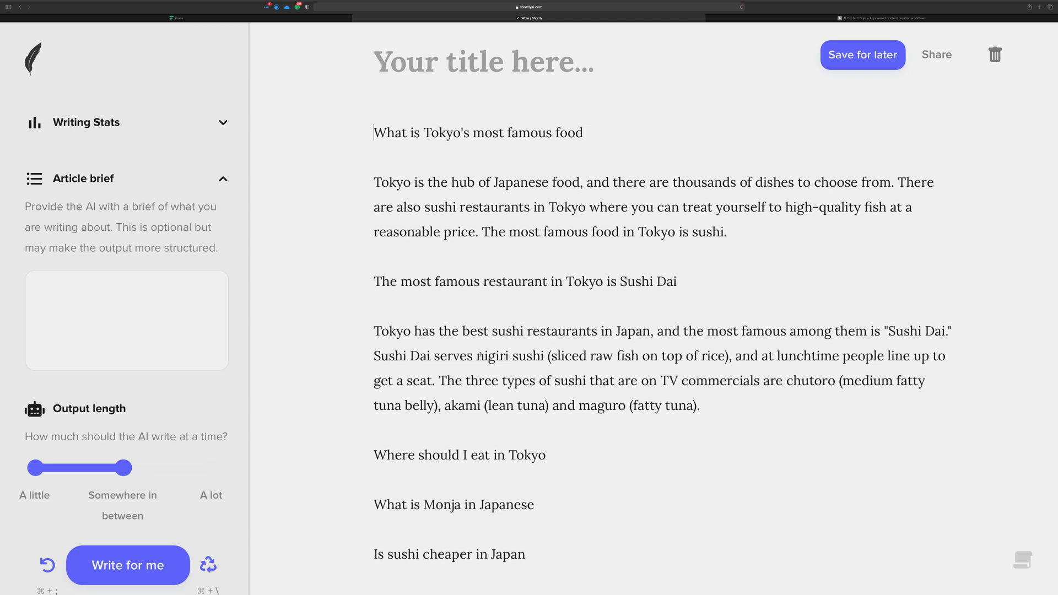
{"action": "left_click", "coordinate": [453, 276]}
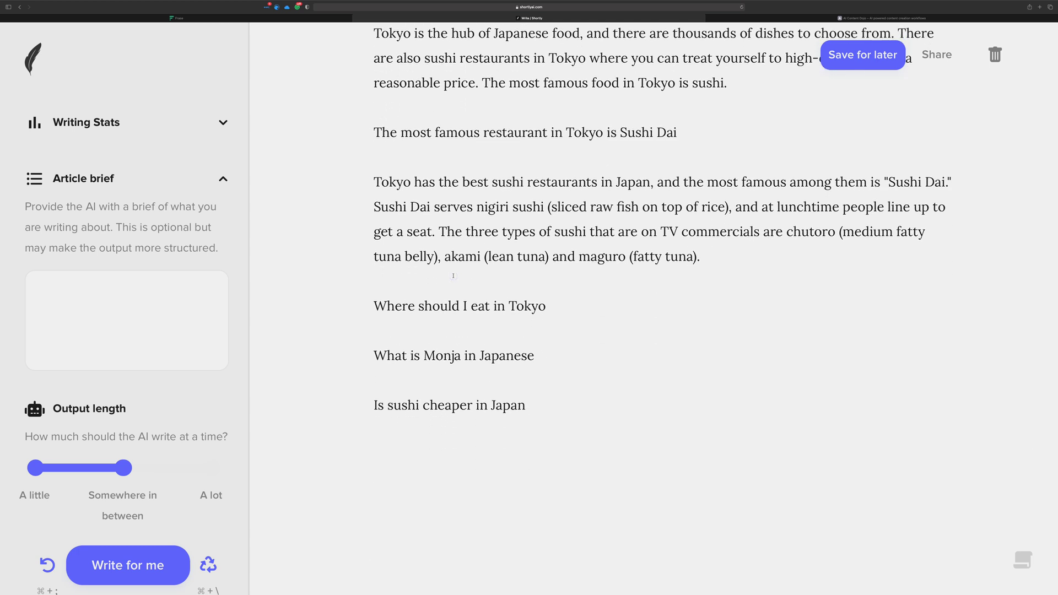
{"action": "key", "text": "Return"}
{"action": "type", "text": "///"}
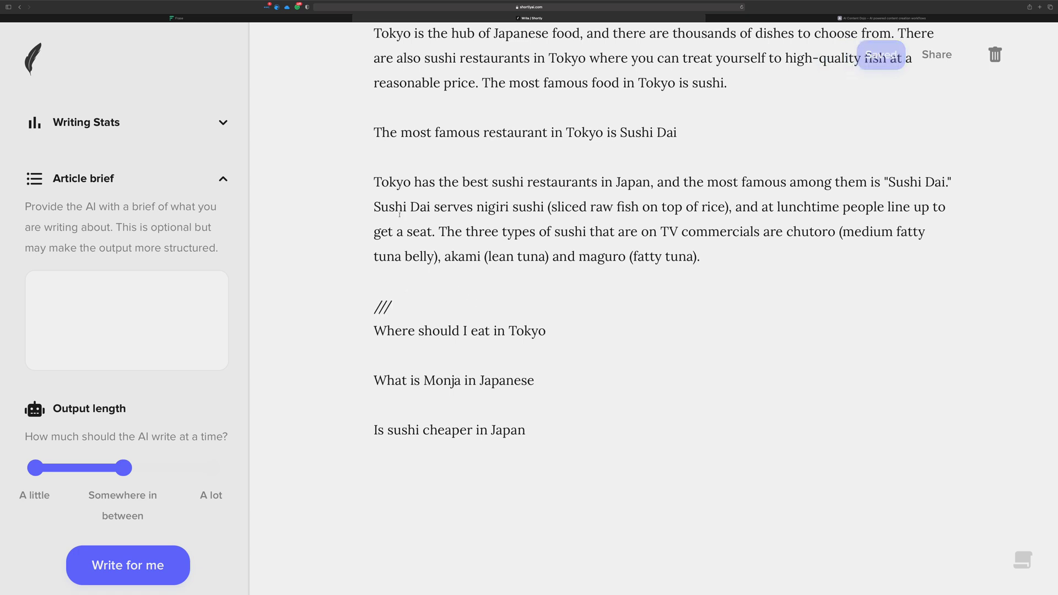
{"action": "scroll", "coordinate": [472, 272], "scroll_direction": "down", "scroll_amount": 1}
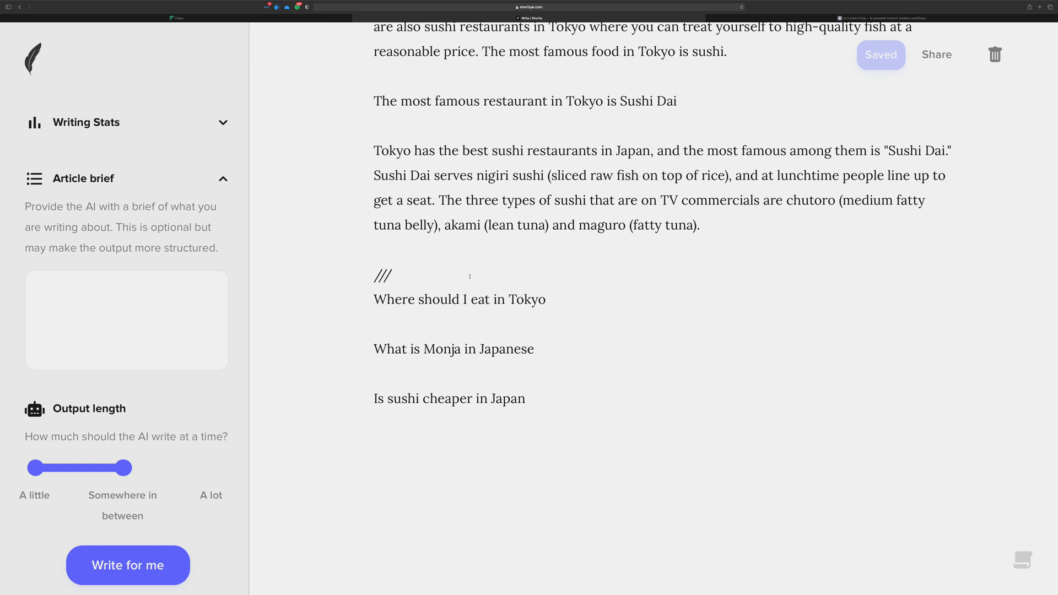
{"action": "left_click_drag", "start_coordinate": [470, 276], "coordinate": [346, 276]}
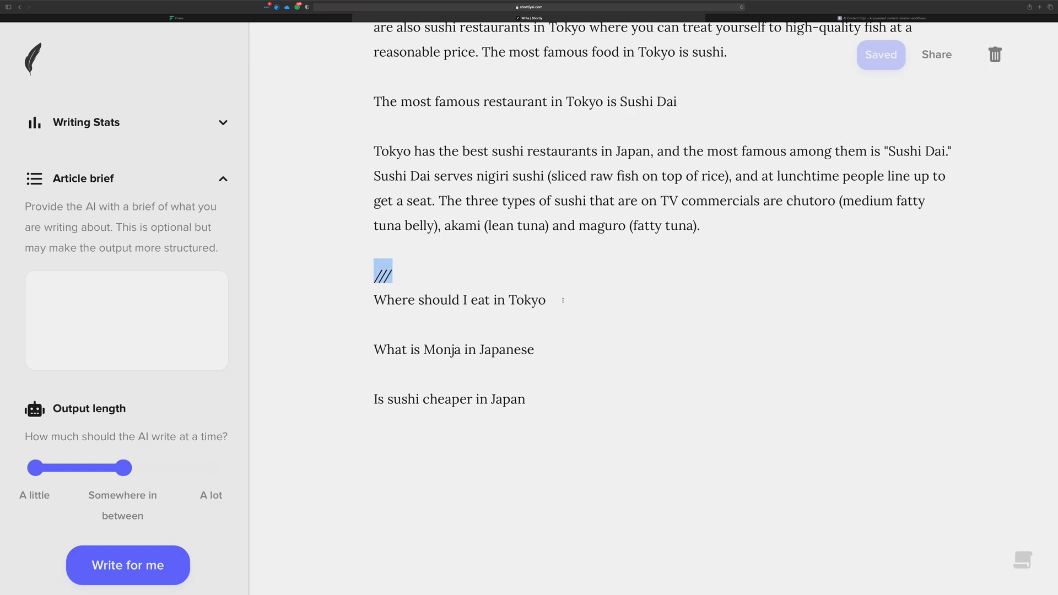
{"action": "left_click_drag", "start_coordinate": [563, 300], "coordinate": [372, 300]}
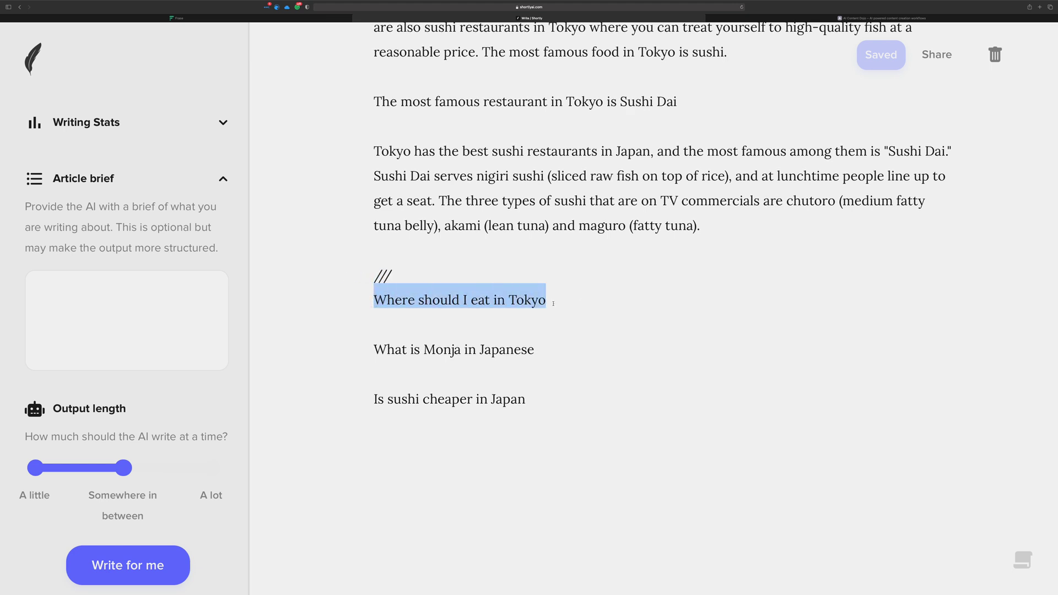
{"action": "key", "text": "super+c"}
{"action": "left_click", "coordinate": [575, 302]}
{"action": "key", "text": "Return"}
{"action": "key", "text": "super+v"}
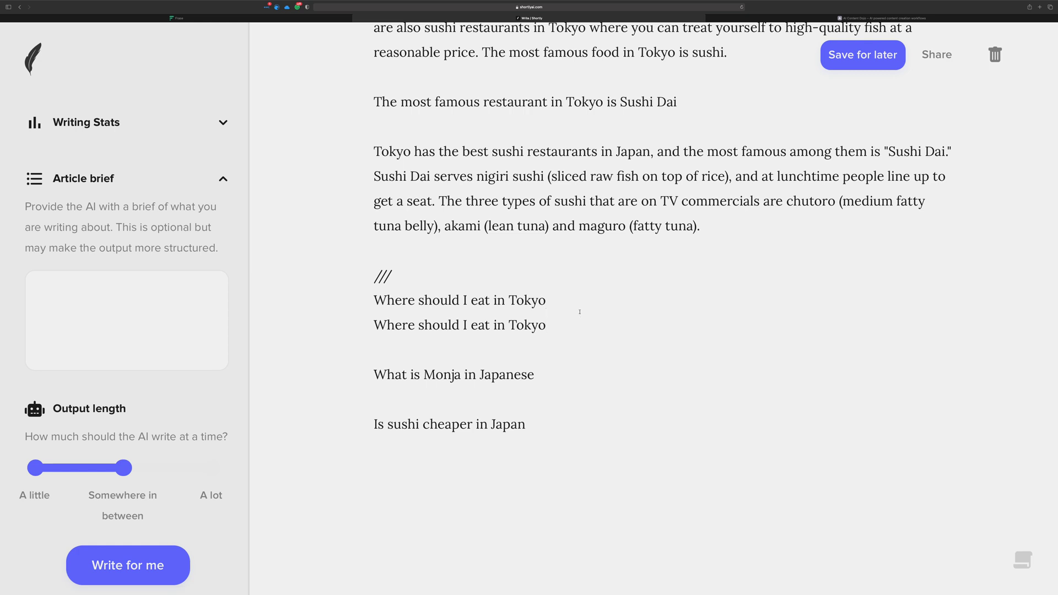
Step: Try AI-expanding and regenerating the copied question, then undo back to the plain copy
{"action": "left_click_drag", "start_coordinate": [552, 325], "coordinate": [357, 325]}
{"action": "key", "text": "super+shift+e"}
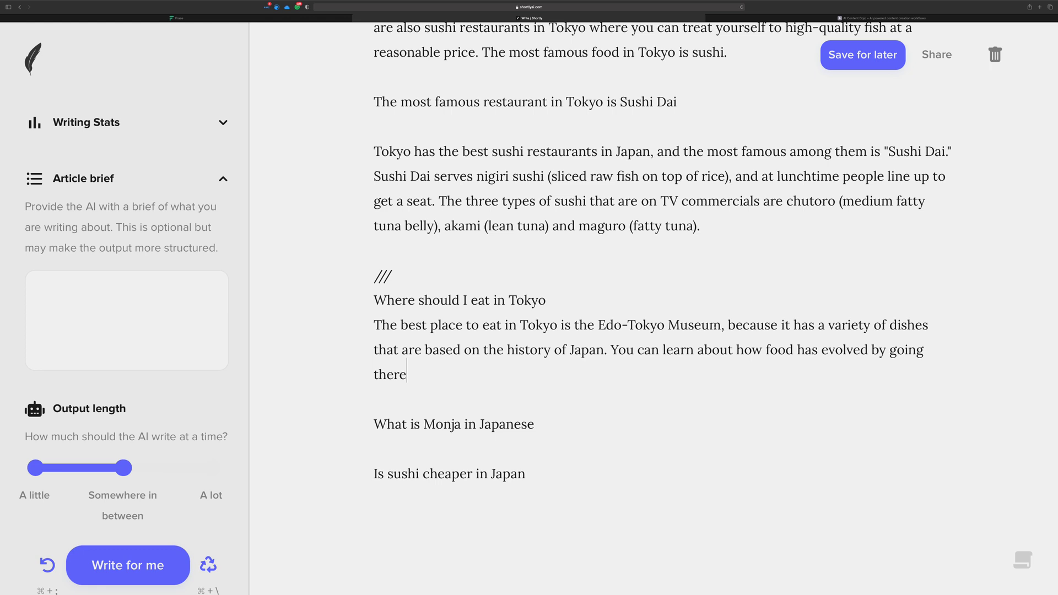
{"action": "left_click_drag", "start_coordinate": [722, 325], "coordinate": [598, 319]}
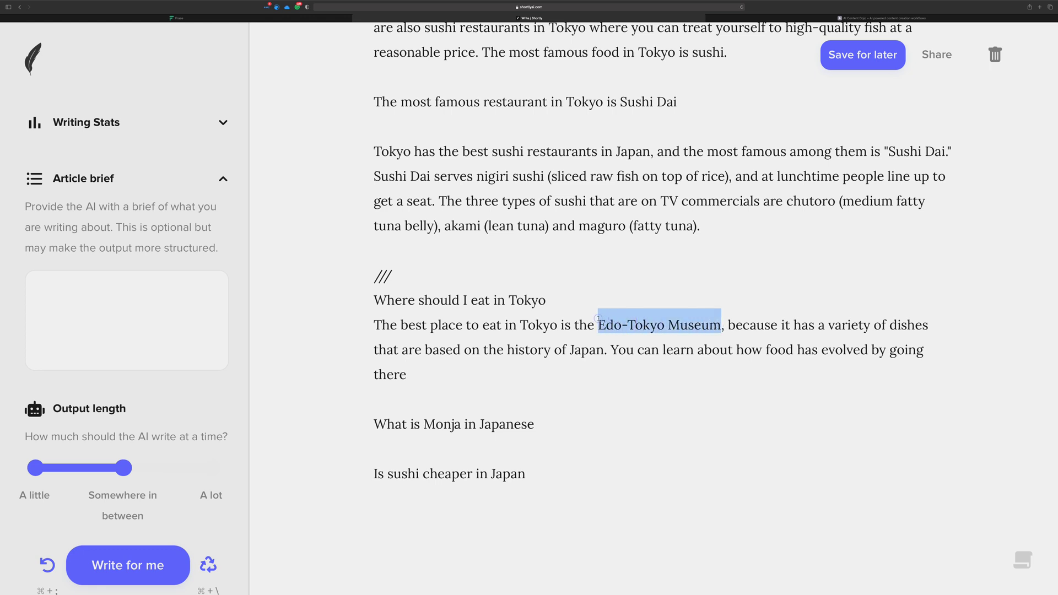
{"action": "left_click", "coordinate": [208, 563]}
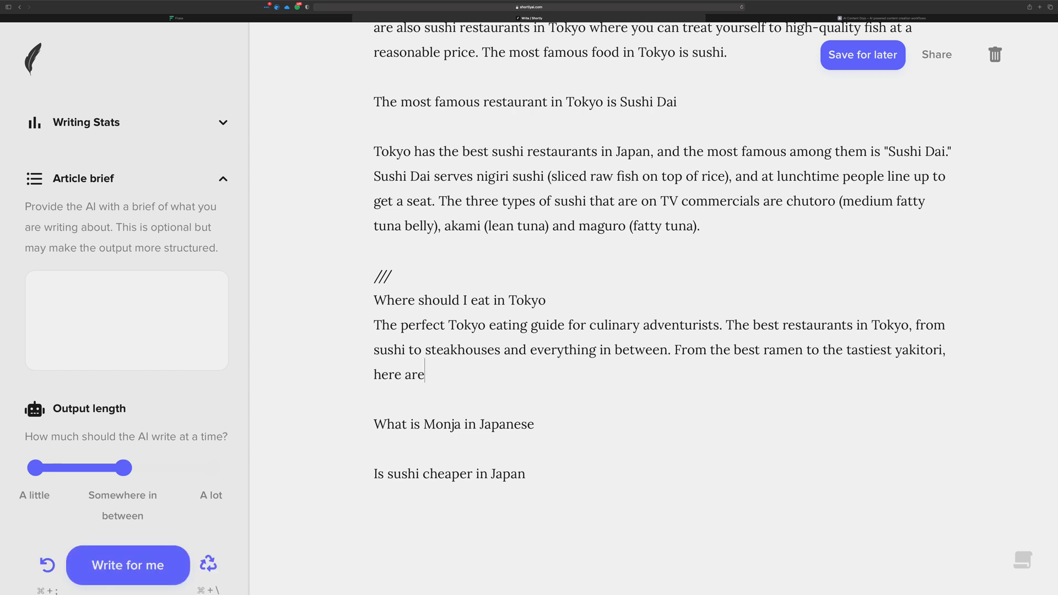
{"action": "key", "text": "super+backslash"}
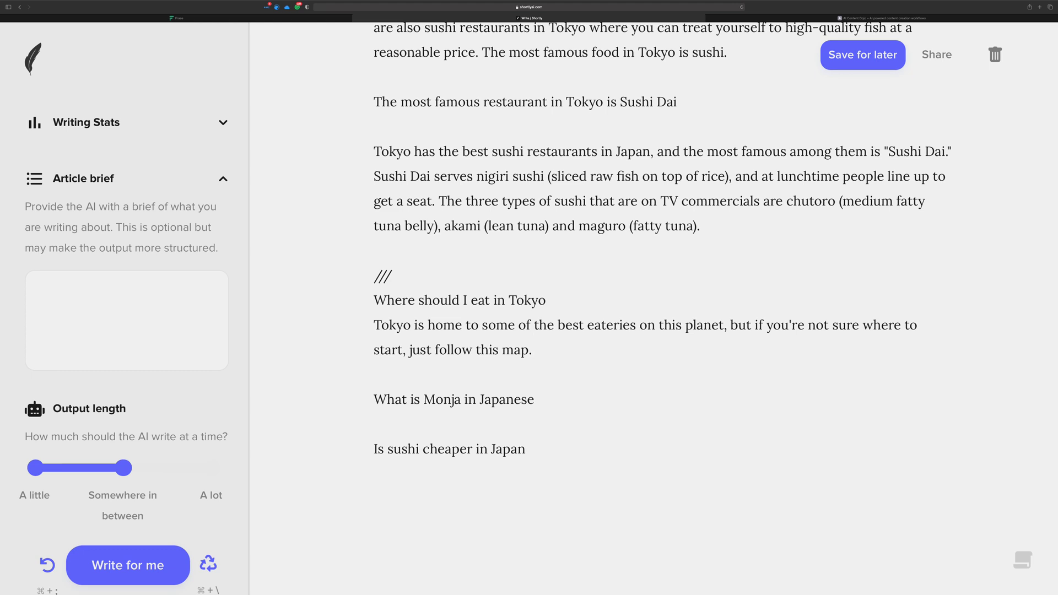
{"action": "key", "text": "super+semicolon"}
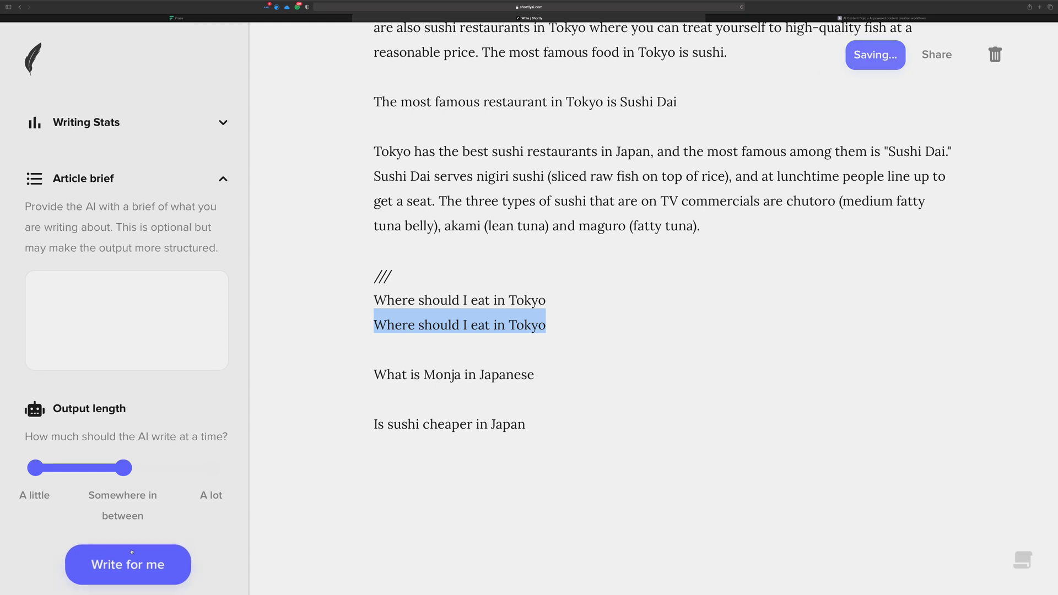
Step: Append 'if I'm looking for something quick and cheap.' to the copied question and AI-expand it
{"action": "left_click", "coordinate": [543, 319]}
{"action": "type", "text": "as"}
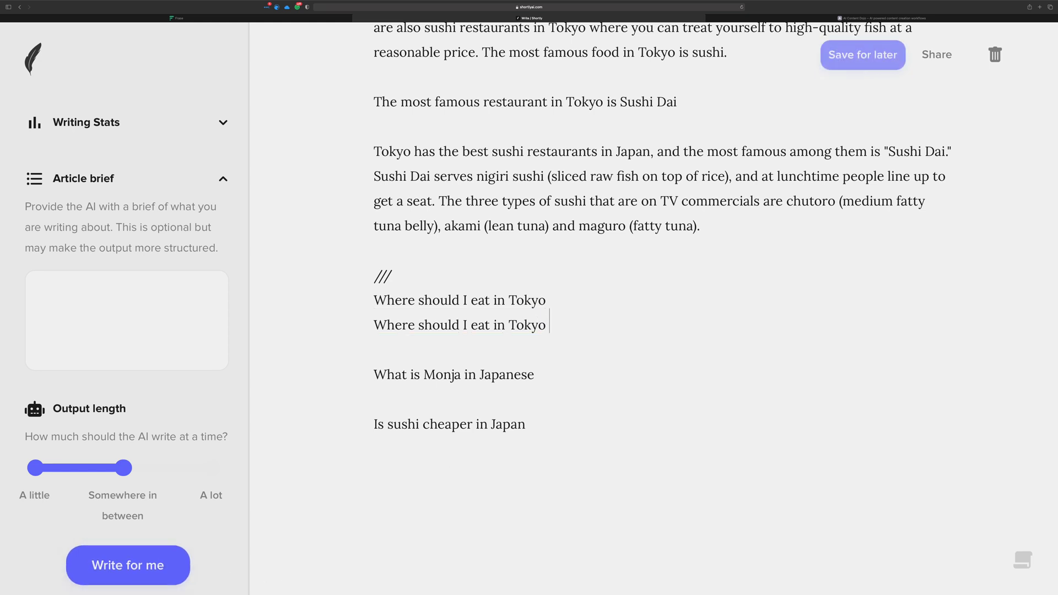
{"action": "key", "text": "BackSpace"}
{"action": "key", "text": "BackSpace"}
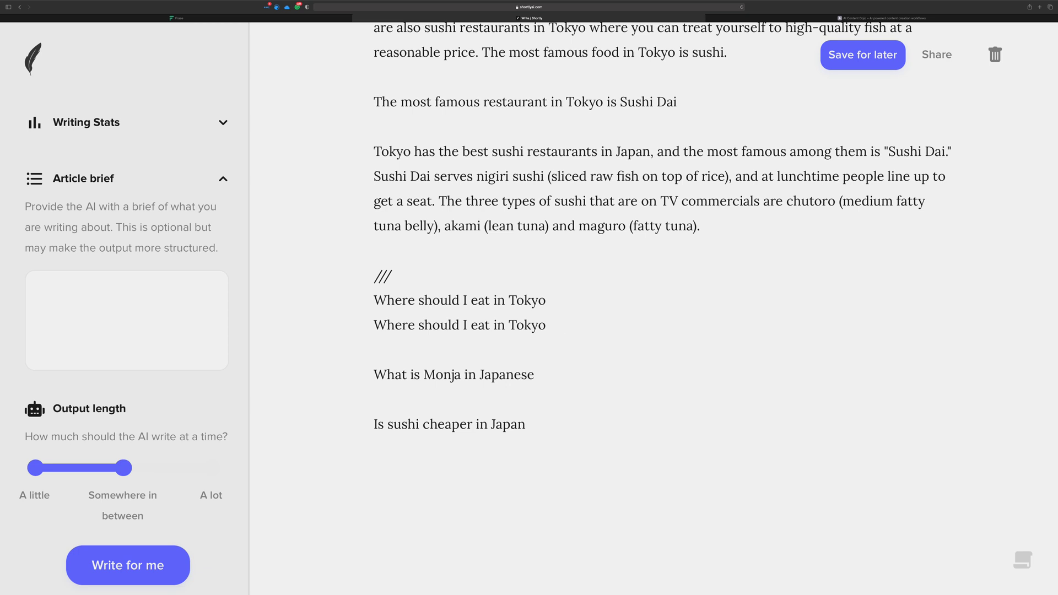
{"action": "type", "text": "as"}
{"action": "key", "text": "BackSpace"}
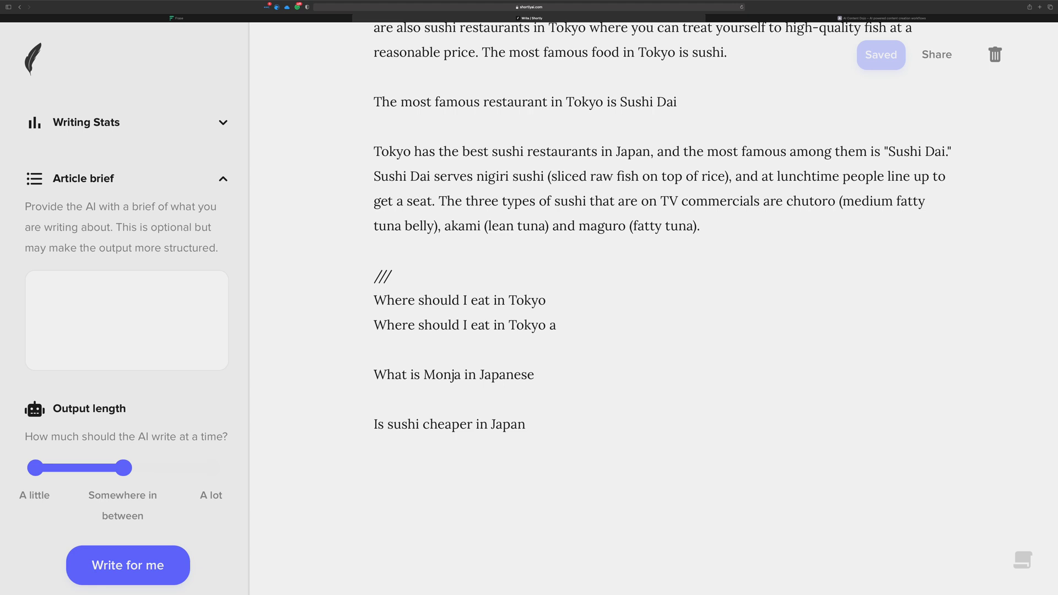
{"action": "key", "text": "BackSpace"}
{"action": "type", "text": "if I'm lok"}
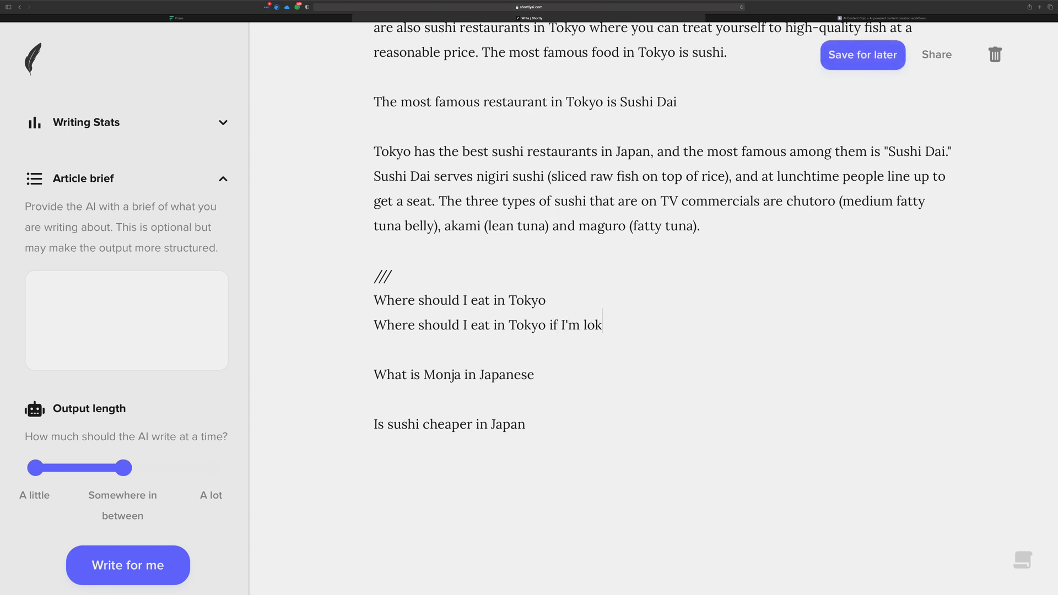
{"action": "key", "text": "BackSpace"}
{"action": "type", "text": "oking for "}
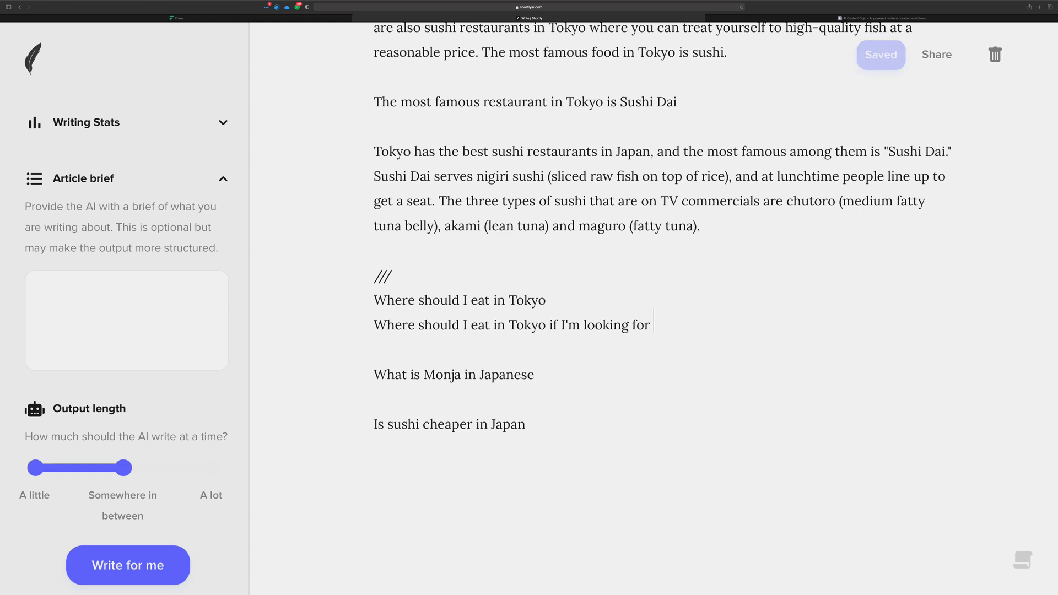
{"action": "type", "text": "something qu"}
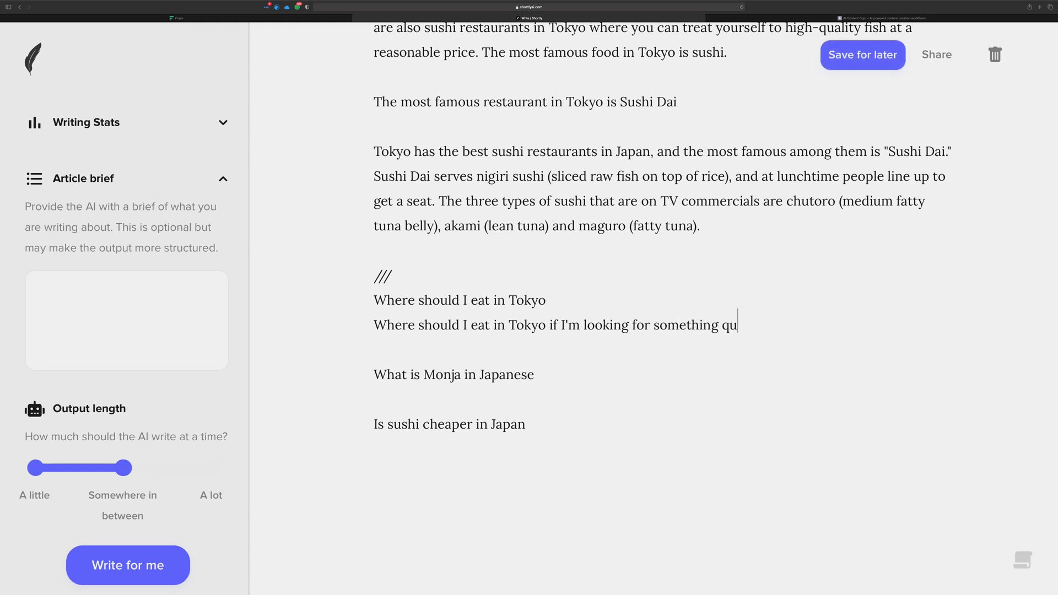
{"action": "type", "text": "ick and cheap."}
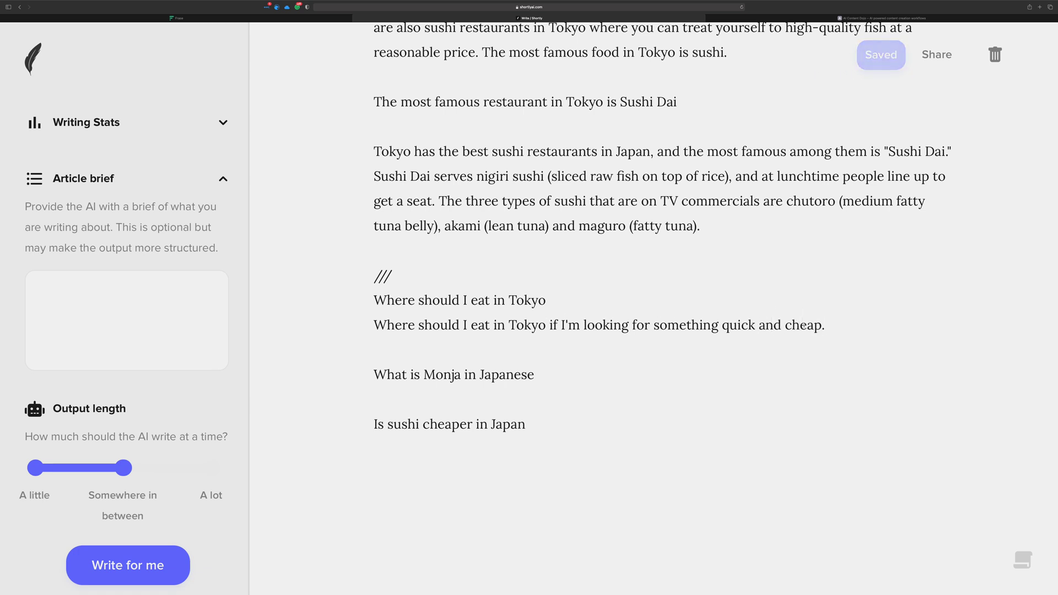
{"action": "key", "text": "shift+alt+Left"}
{"action": "key", "text": "shift+alt+Left"}
{"action": "key", "text": "shift+alt+Left"}
{"action": "key", "text": "shift+alt+Left"}
{"action": "key", "text": "shift+alt+Left"}
{"action": "key", "text": "shift+alt+Left"}
{"action": "key", "text": "shift+alt+Left"}
{"action": "key", "text": "shift+alt+Left"}
{"action": "key", "text": "shift+alt+Left"}
{"action": "key", "text": "shift+alt+Left"}
{"action": "key", "text": "shift+alt+Left"}
{"action": "key", "text": "shift+alt+Left"}
{"action": "key", "text": "shift+alt+Left"}
{"action": "key", "text": "shift+alt+Left"}
{"action": "key", "text": "super+shift+e"}
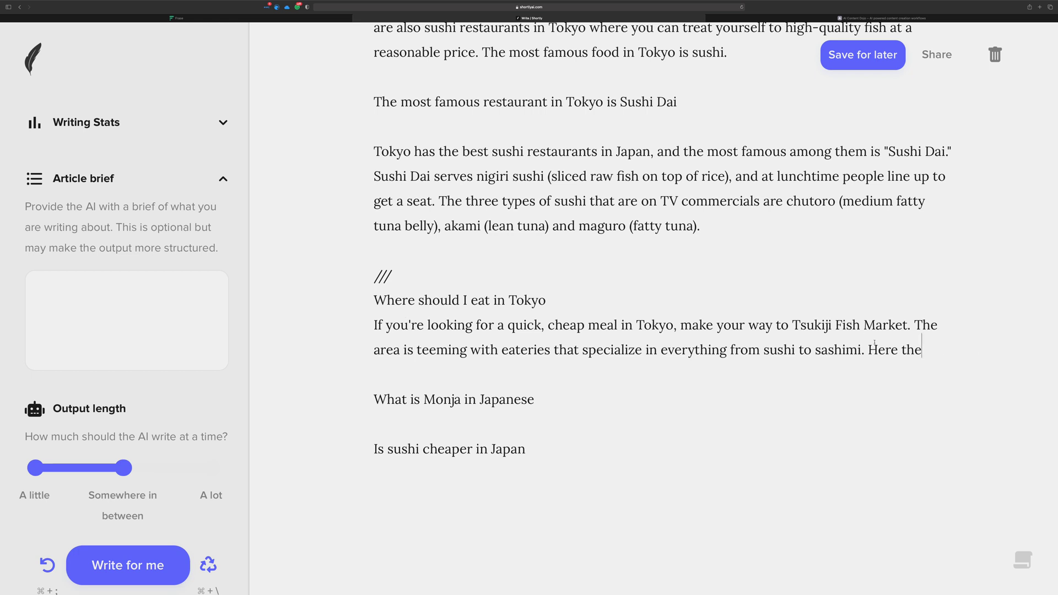
Step: Let the AI extend the Tsukiji answer with six favourite sushi spots and remove the /// line
{"action": "left_click", "coordinate": [144, 555]}
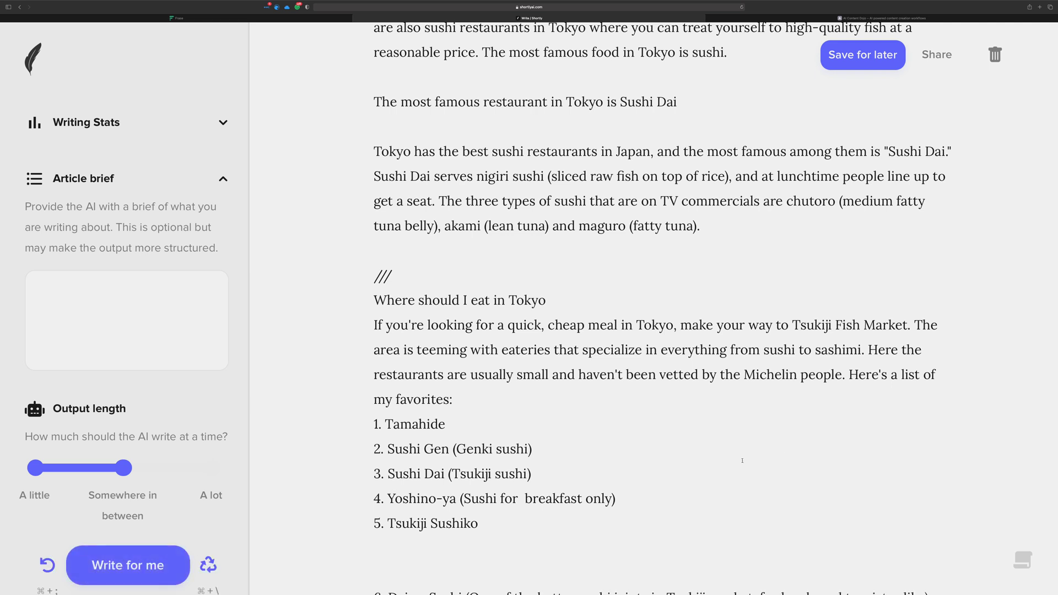
{"action": "scroll", "coordinate": [747, 461], "scroll_direction": "down", "scroll_amount": 1}
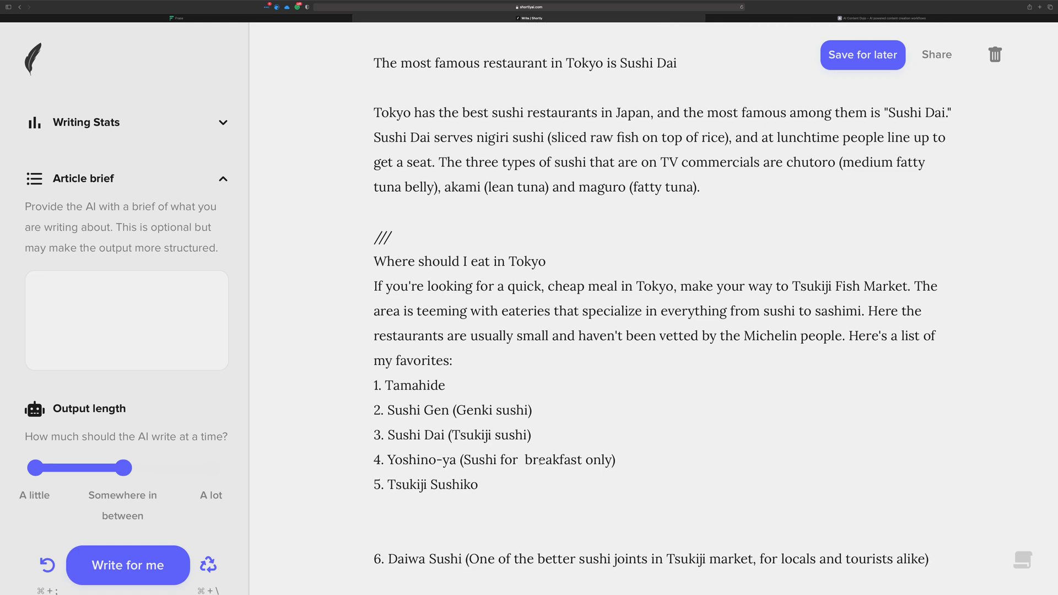
{"action": "scroll", "coordinate": [475, 422], "scroll_direction": "down", "scroll_amount": 2}
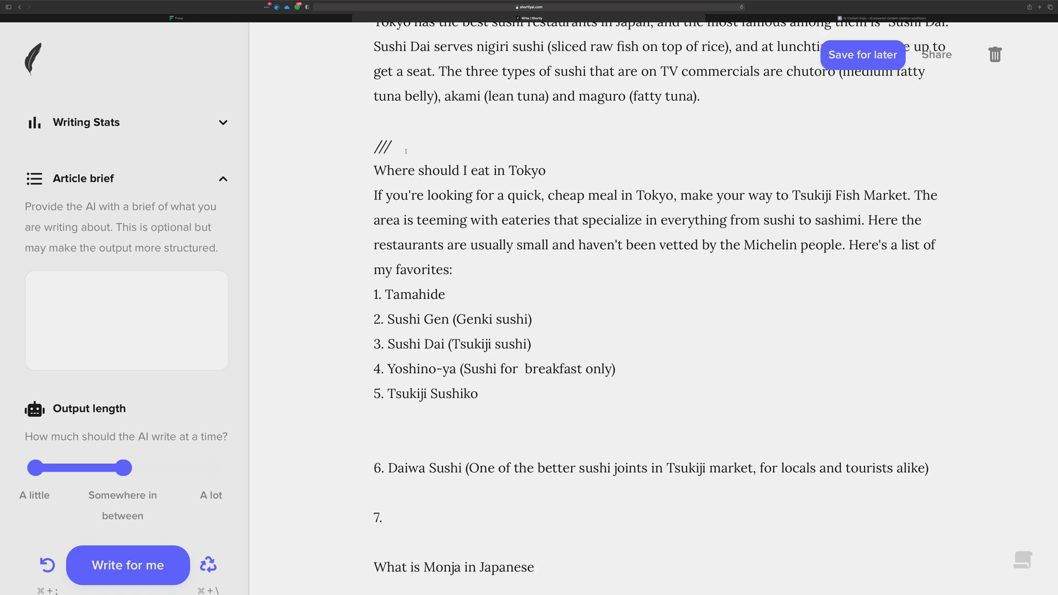
{"action": "left_click_drag", "start_coordinate": [394, 144], "coordinate": [347, 142]}
Step: Remove the /// marker line and mark the questions as ## headings
{"action": "key", "text": "BackSpace"}
{"action": "key", "text": "BackSpace"}
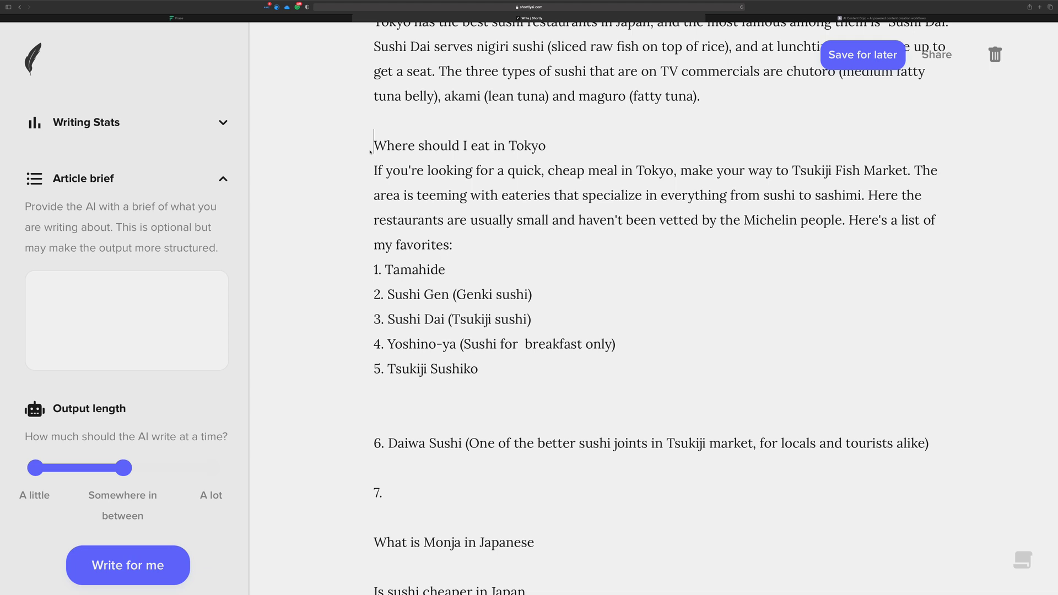
{"action": "type", "text": "##"}
{"action": "scroll", "coordinate": [377, 145], "scroll_direction": "up", "scroll_amount": 6}
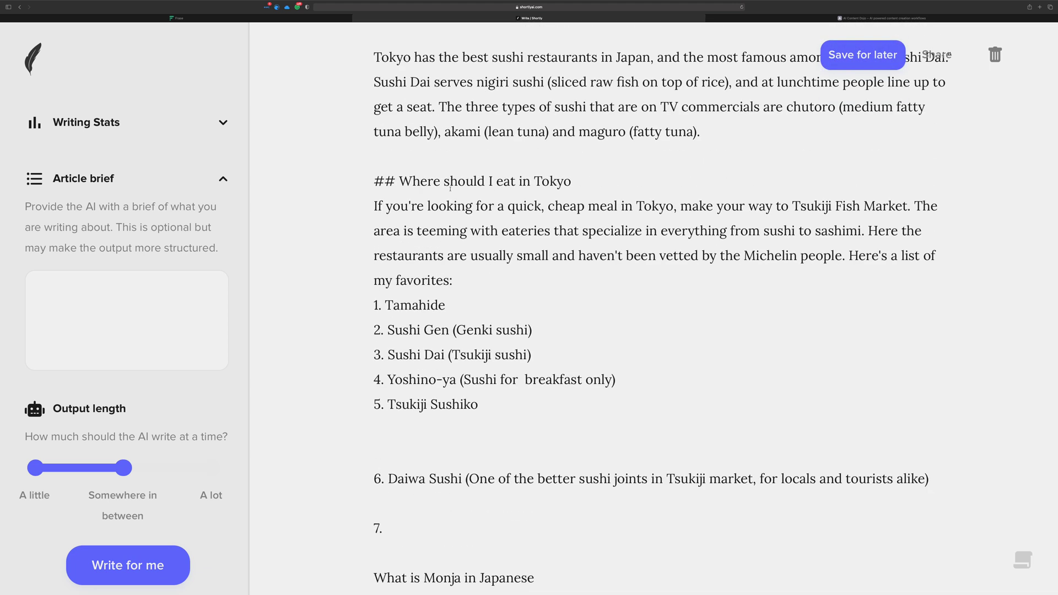
{"action": "left_click", "coordinate": [374, 175]}
{"action": "type", "text": "##"}
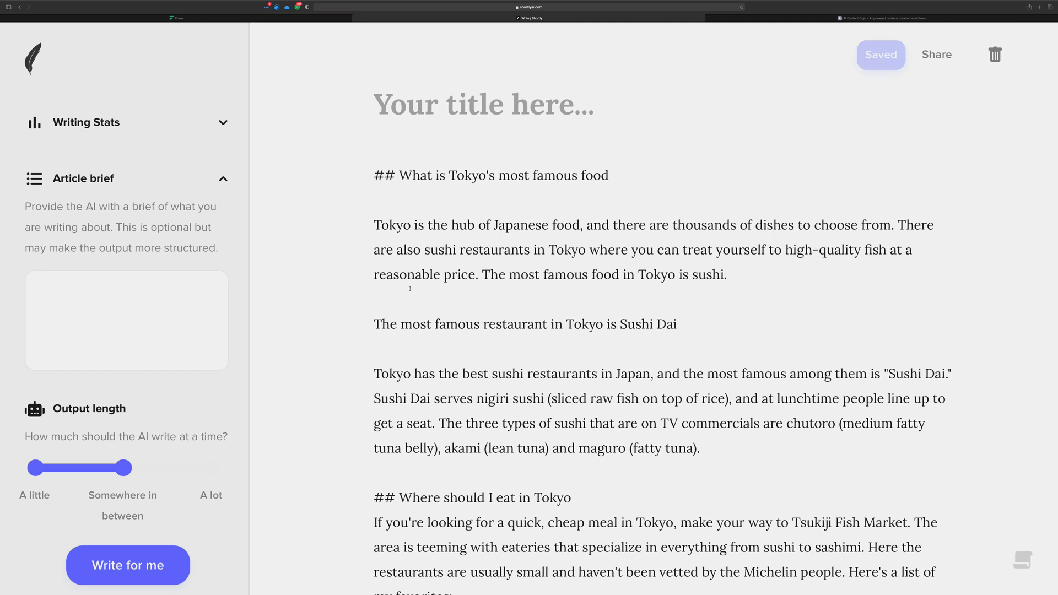
Step: Add blank lines below the 'Where should I eat' heading and before the restaurant list
{"action": "left_click", "coordinate": [388, 350]}
{"action": "scroll", "coordinate": [389, 331], "scroll_direction": "down", "scroll_amount": 5}
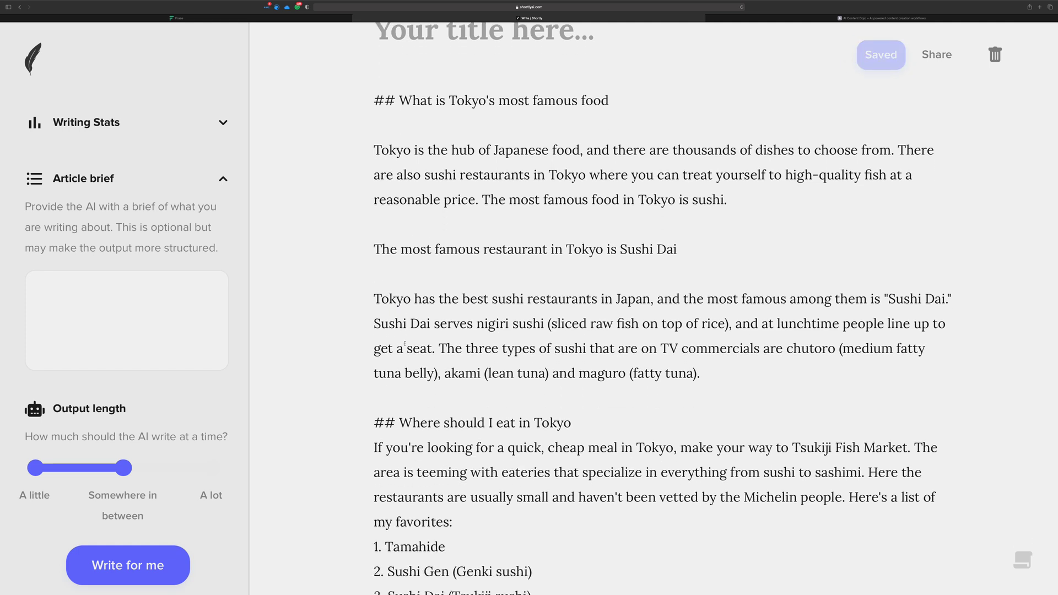
{"action": "scroll", "coordinate": [390, 298], "scroll_direction": "down", "scroll_amount": 1}
{"action": "left_click_drag", "start_coordinate": [399, 264], "coordinate": [358, 258]}
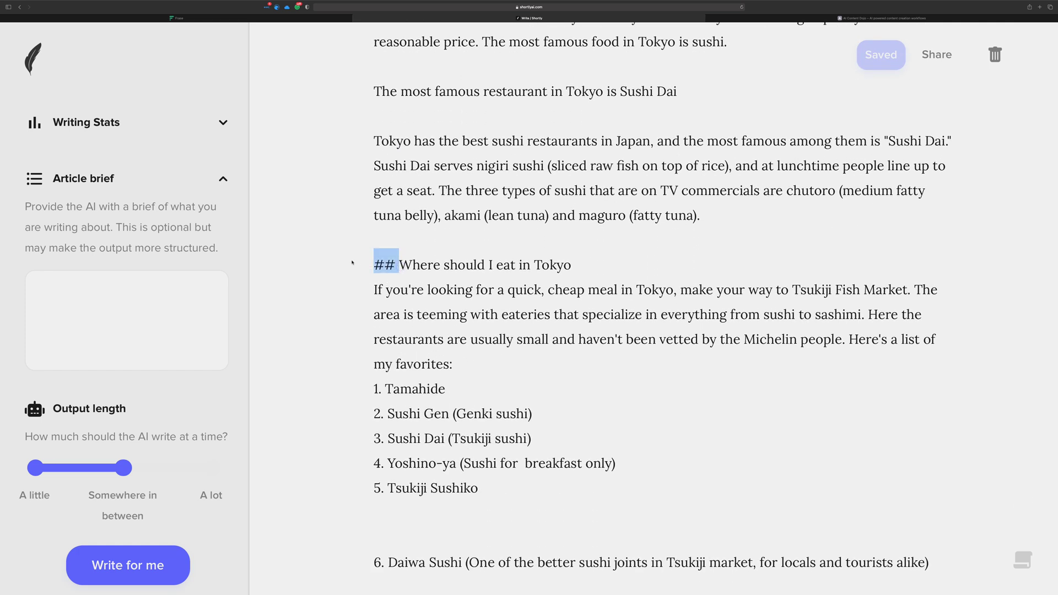
{"action": "left_click", "coordinate": [574, 258]}
{"action": "key", "text": "Return"}
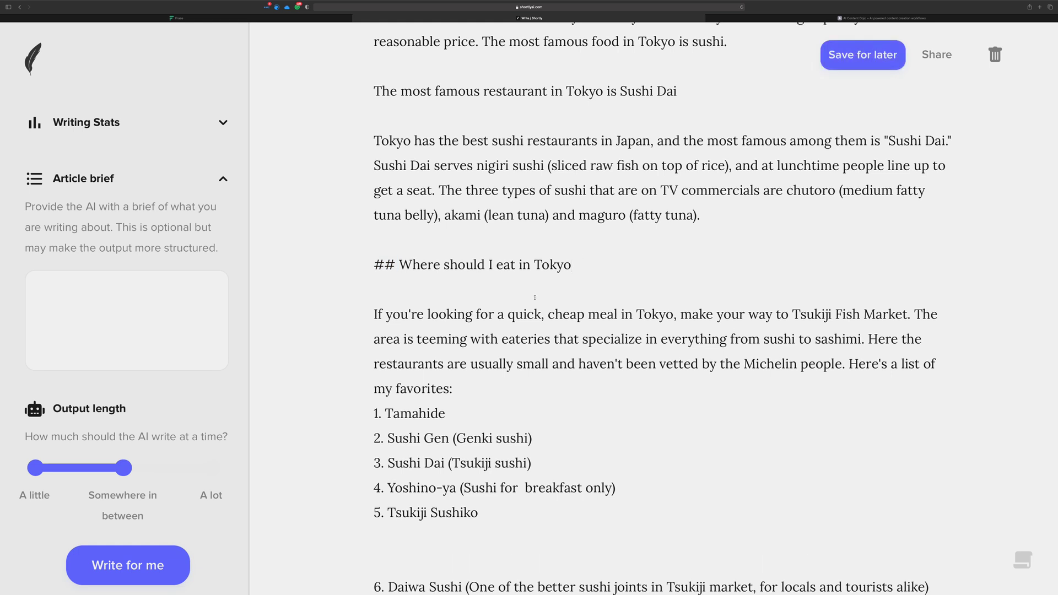
{"action": "left_click", "coordinate": [459, 391]}
{"action": "key", "text": "Return"}
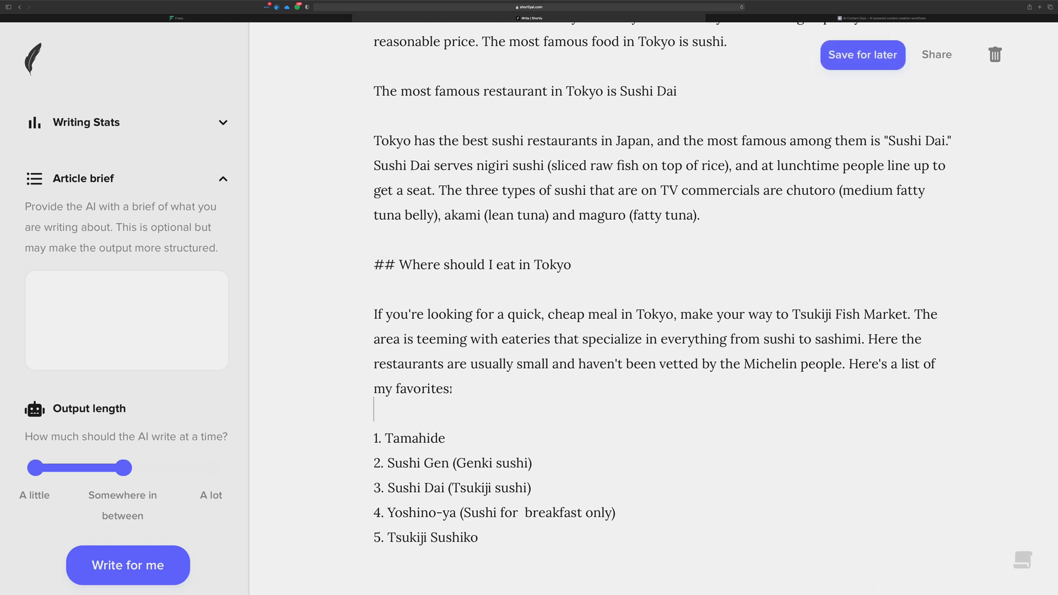
Step: Delete the Daiwa Sushi item and the empty '7.' entry, leaving five restaurants
{"action": "scroll", "coordinate": [450, 389], "scroll_direction": "down", "scroll_amount": 2}
{"action": "scroll", "coordinate": [450, 388], "scroll_direction": "down", "scroll_amount": 7}
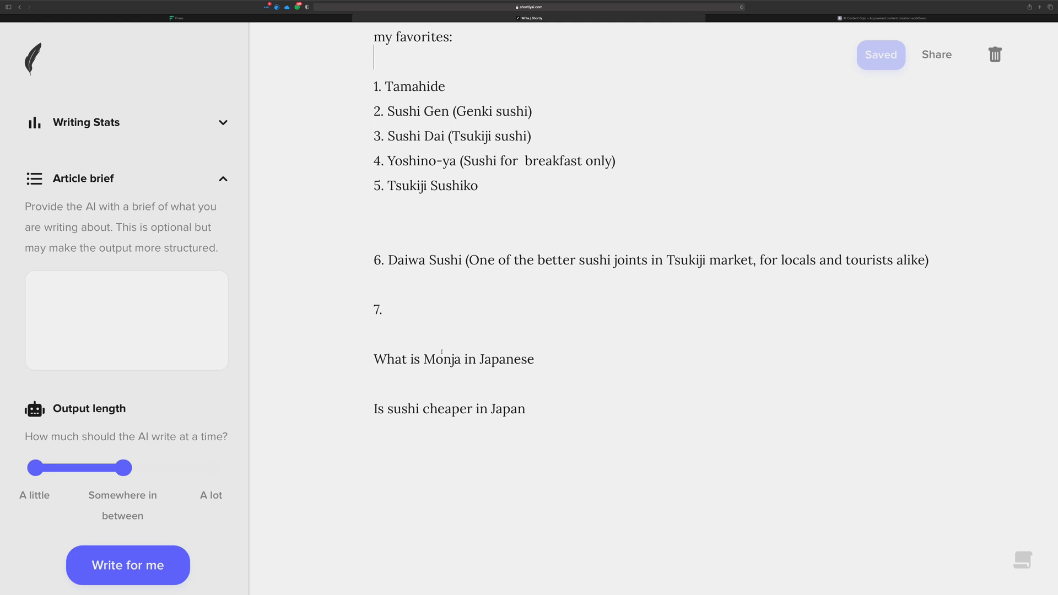
{"action": "left_click_drag", "start_coordinate": [407, 308], "coordinate": [322, 237]}
{"action": "key", "text": "BackSpace"}
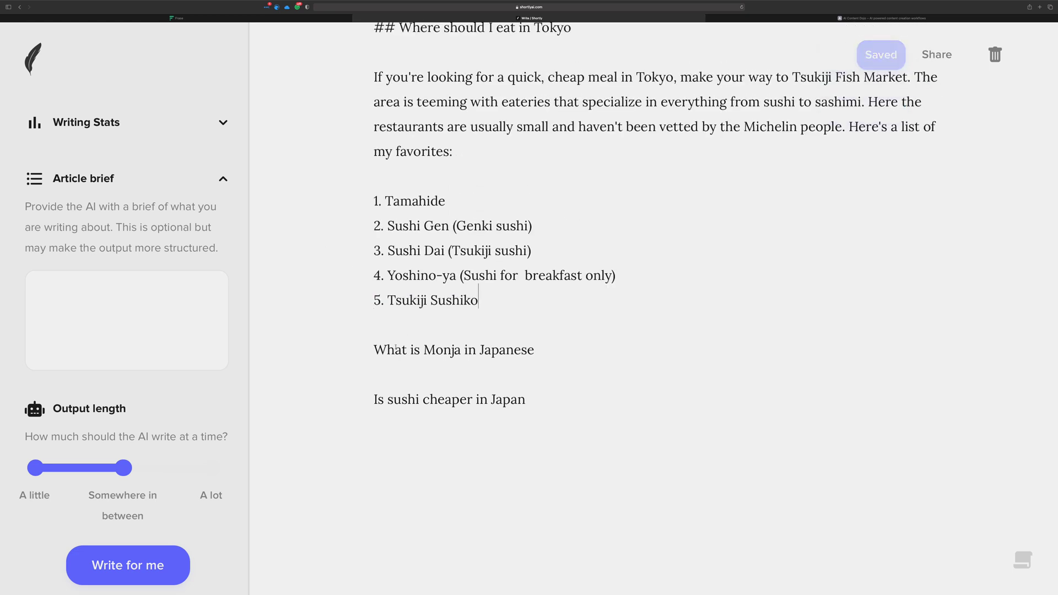
{"action": "left_click", "coordinate": [583, 350]}
Step: Insert a /// marker above the Monja question, duplicate the question beneath it and AI-expand it
{"action": "key", "text": "Up"}
{"action": "key", "text": "Return"}
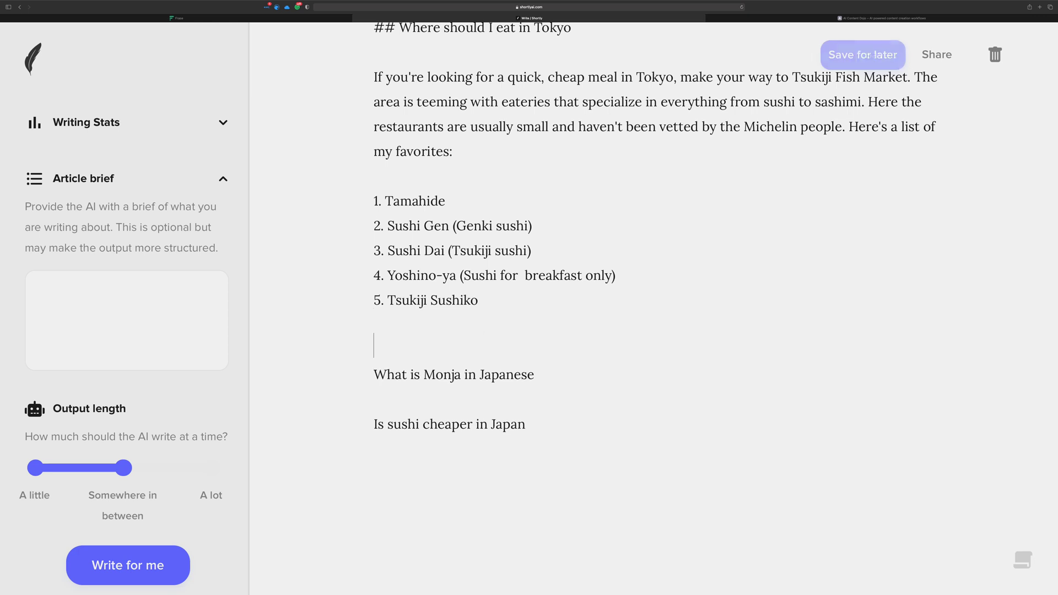
{"action": "type", "text": "///"}
{"action": "left_click", "coordinate": [611, 380]}
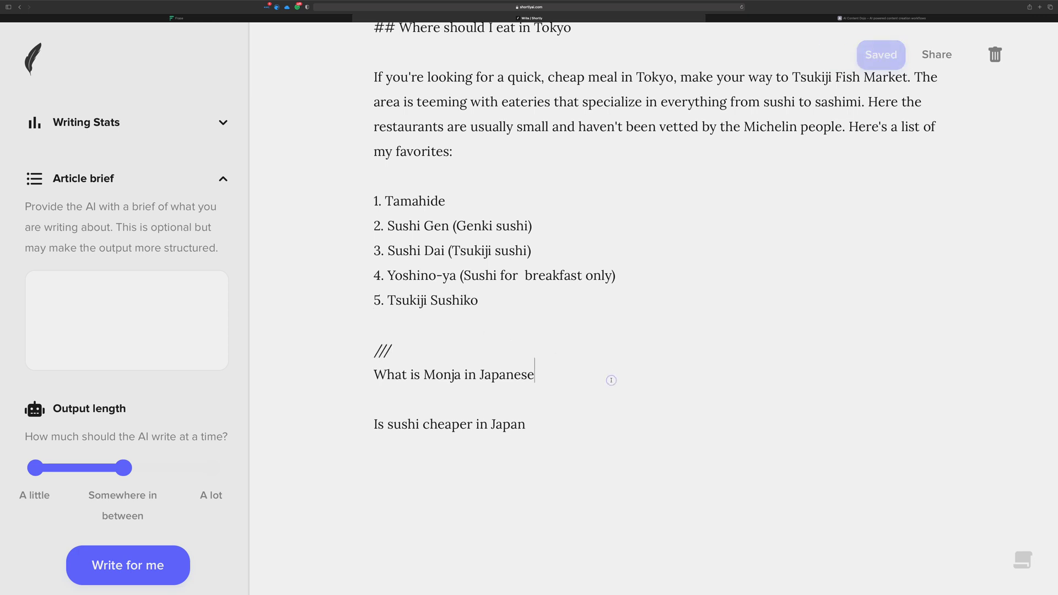
{"action": "key", "text": "Return"}
{"action": "left_click_drag", "start_coordinate": [587, 374], "coordinate": [364, 376]}
{"action": "key", "text": "super+c"}
{"action": "left_click", "coordinate": [411, 392]}
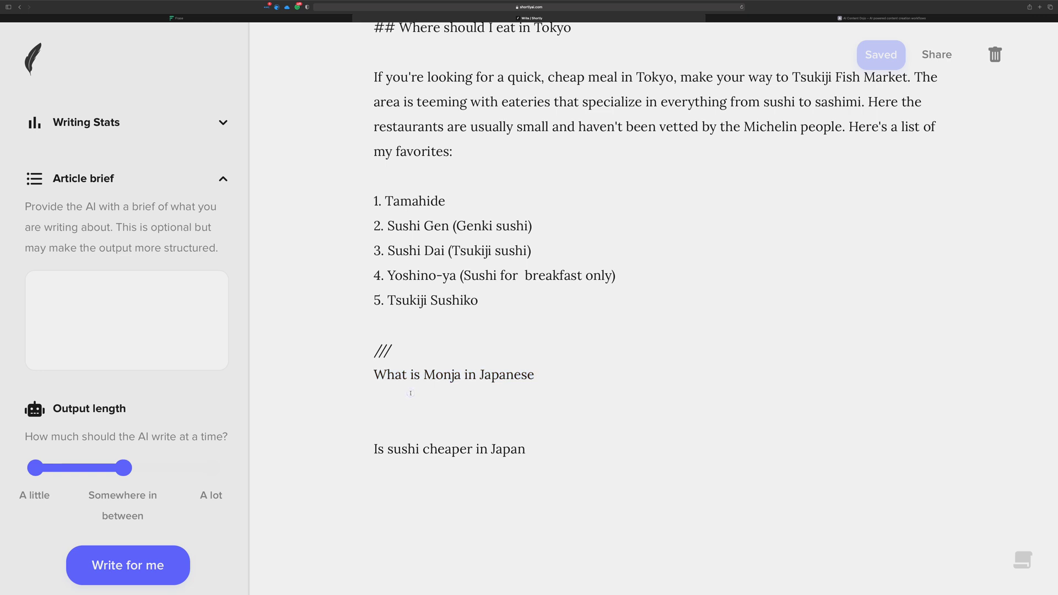
{"action": "key", "text": "super+v"}
{"action": "left_click", "coordinate": [373, 397]}
{"action": "left_click_drag", "start_coordinate": [397, 346], "coordinate": [356, 345]}
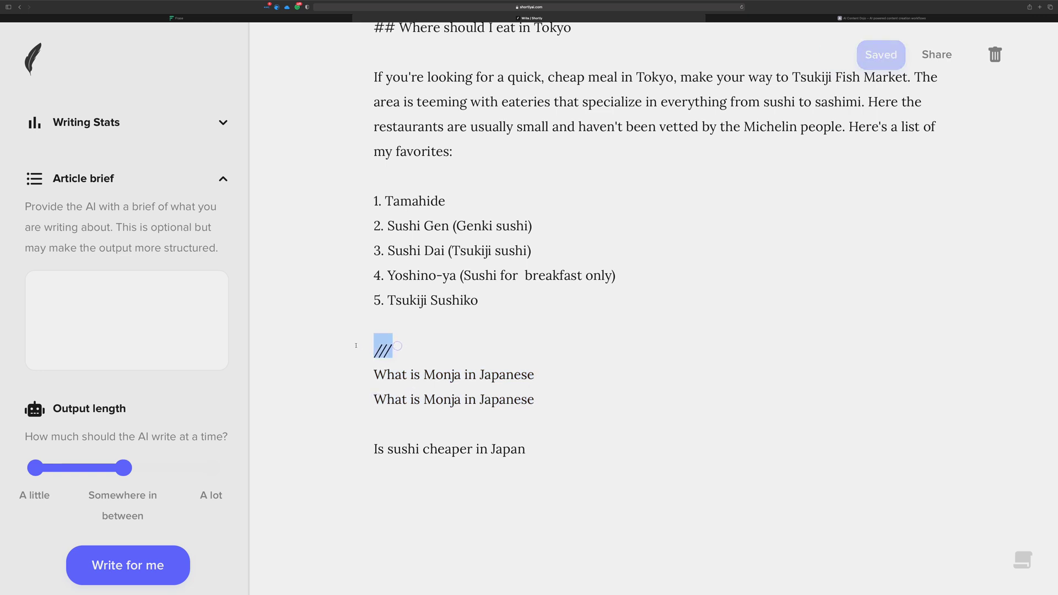
{"action": "left_click_drag", "start_coordinate": [382, 410], "coordinate": [534, 399]}
{"action": "key", "text": "super+shift+e"}
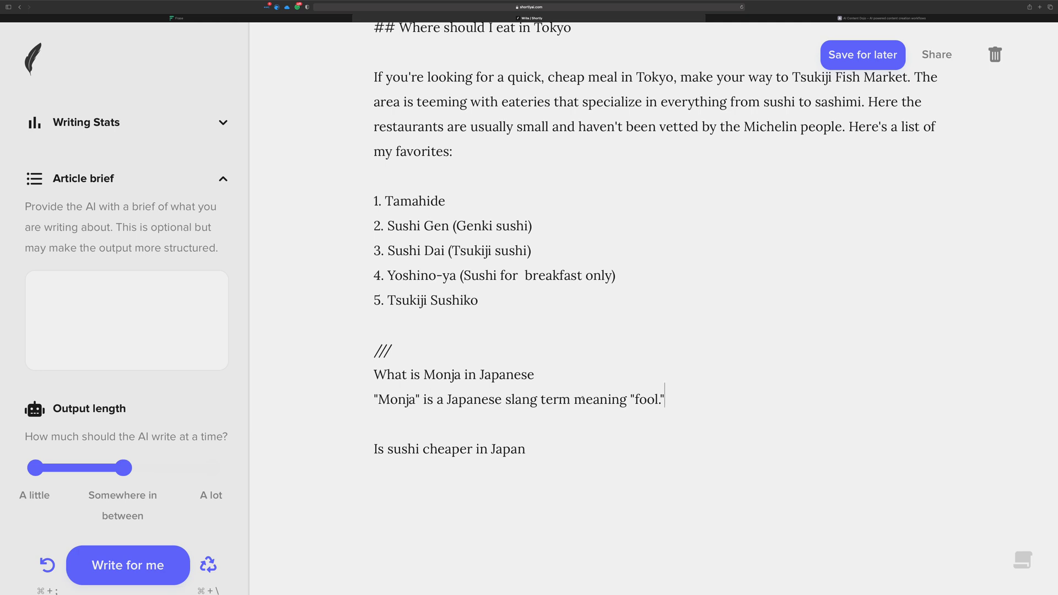
Step: Correct the copied question to read 'What is monjayaki in Japanese'
{"action": "left_click_drag", "start_coordinate": [434, 372], "coordinate": [423, 372]}
{"action": "left_click", "coordinate": [466, 374]}
{"action": "type", "text": "yaki"}
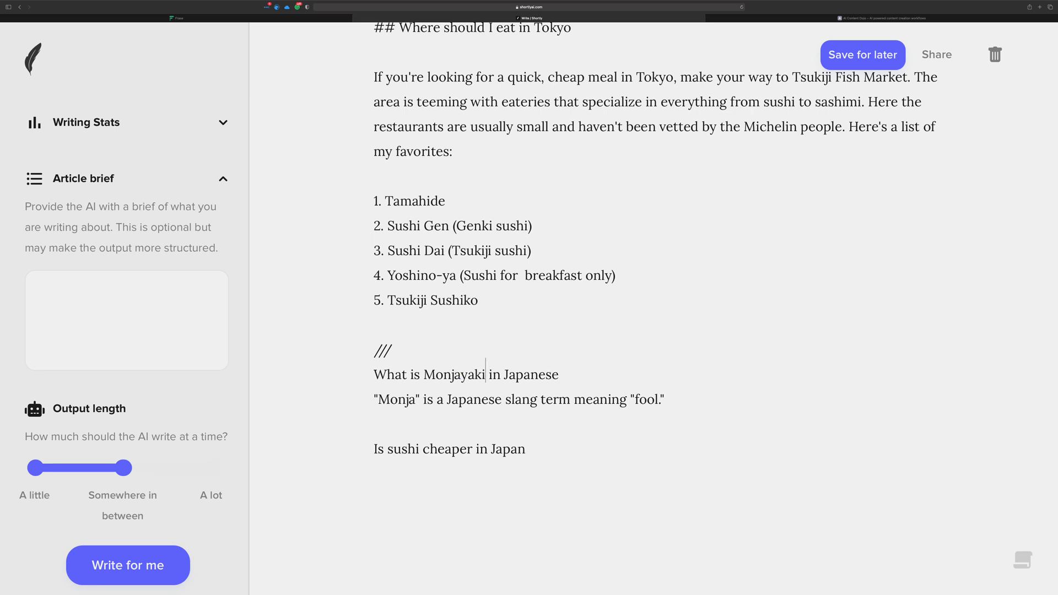
{"action": "double_click", "coordinate": [462, 372]}
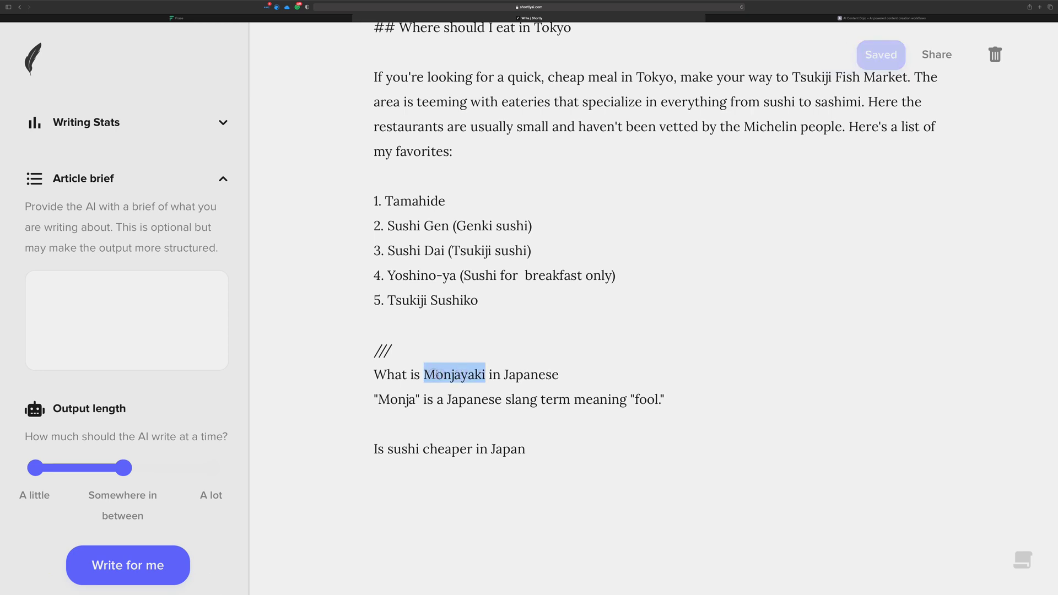
{"action": "key", "text": "Right"}
{"action": "key", "text": "Left"}
{"action": "key", "text": "Left"}
{"action": "key", "text": "Left"}
{"action": "key", "text": "Left"}
{"action": "key", "text": "Left"}
{"action": "key", "text": "Left"}
{"action": "key", "text": "Left"}
{"action": "key", "text": "Left"}
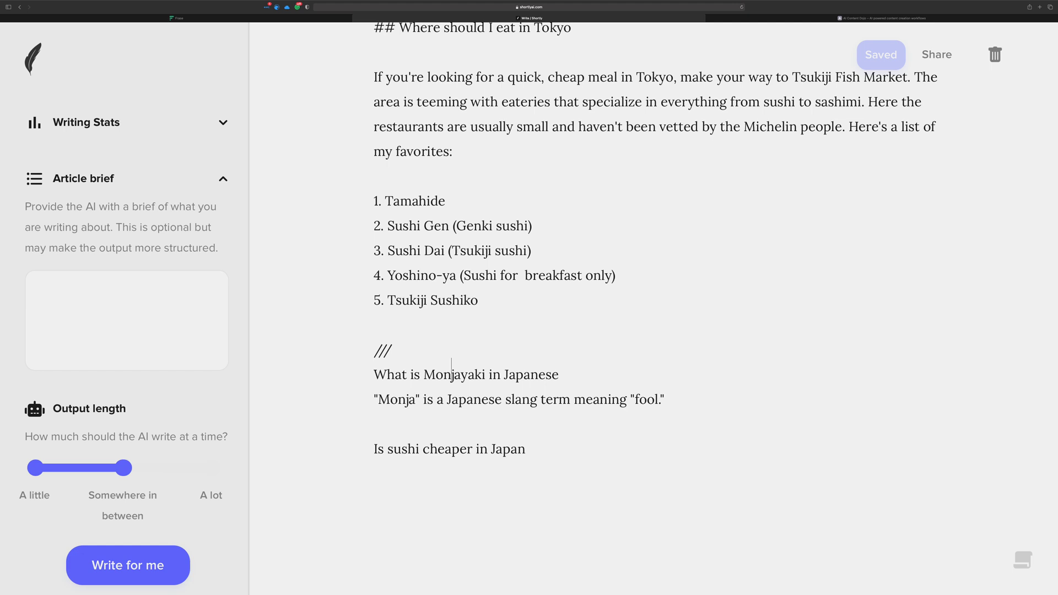
{"action": "key", "text": "BackSpace"}
{"action": "type", "text": "m"}
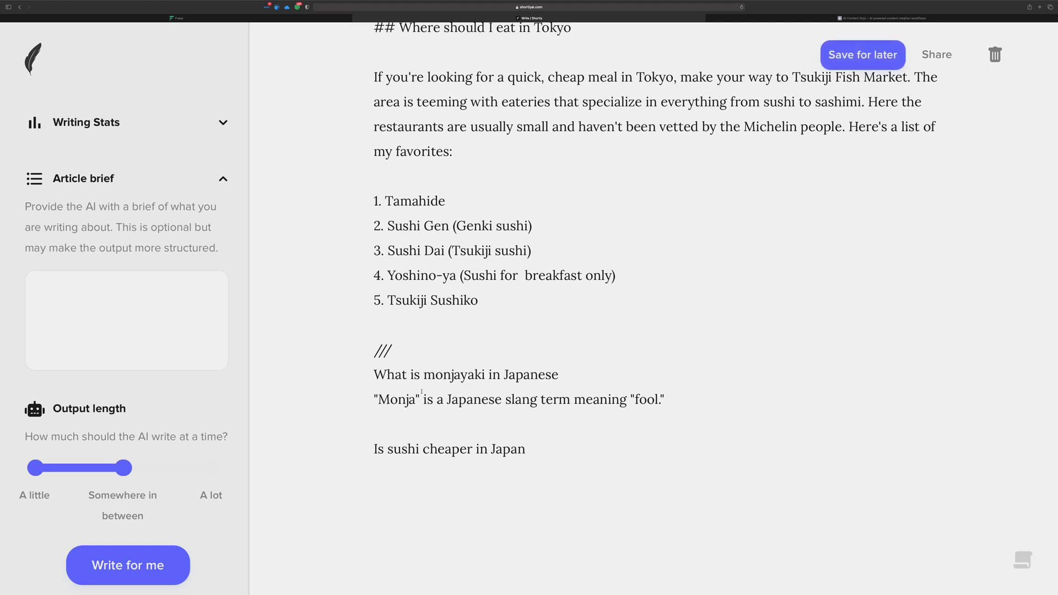
Step: Replace the slang answer with the monjayaki question and have the AI write the explanation
{"action": "left_click_drag", "start_coordinate": [671, 408], "coordinate": [325, 402]}
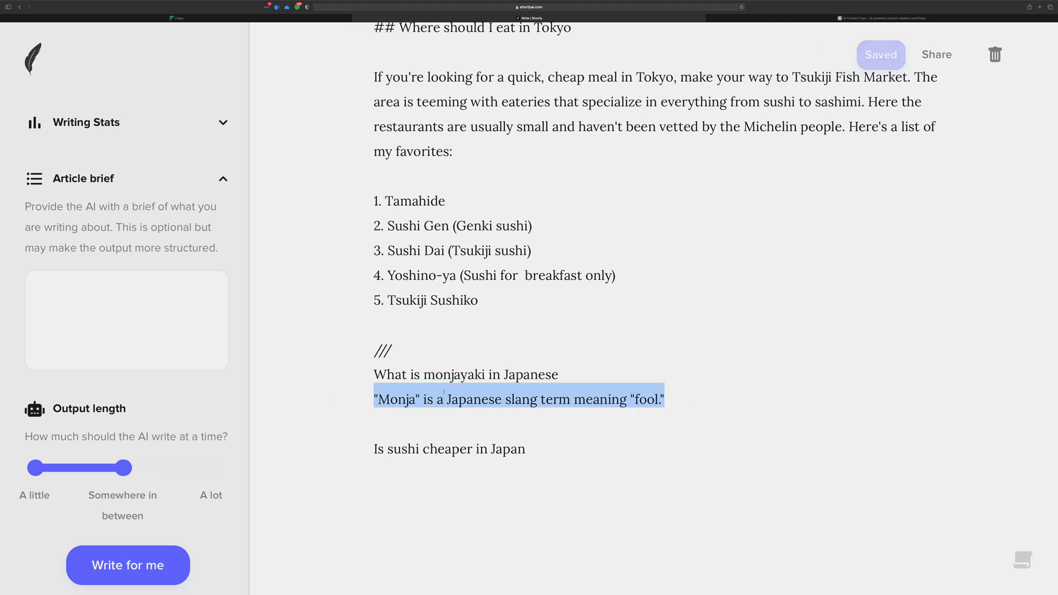
{"action": "left_click_drag", "start_coordinate": [560, 375], "coordinate": [334, 374]}
{"action": "key", "text": "ctrl+c"}
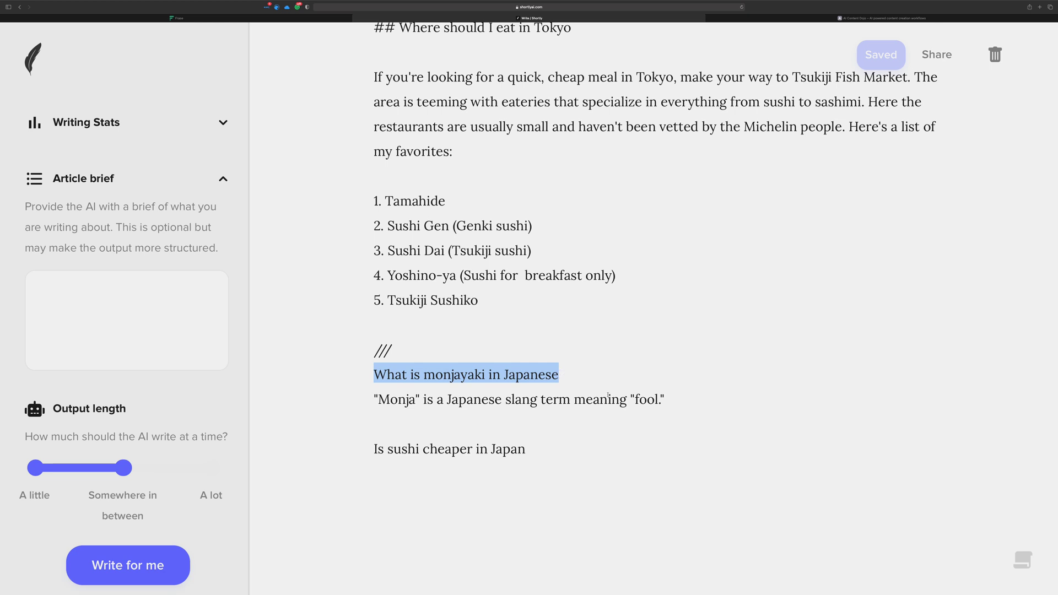
{"action": "left_click_drag", "start_coordinate": [670, 402], "coordinate": [614, 399]}
{"action": "key", "text": "ctrl+v"}
{"action": "key", "text": "super+shift+e"}
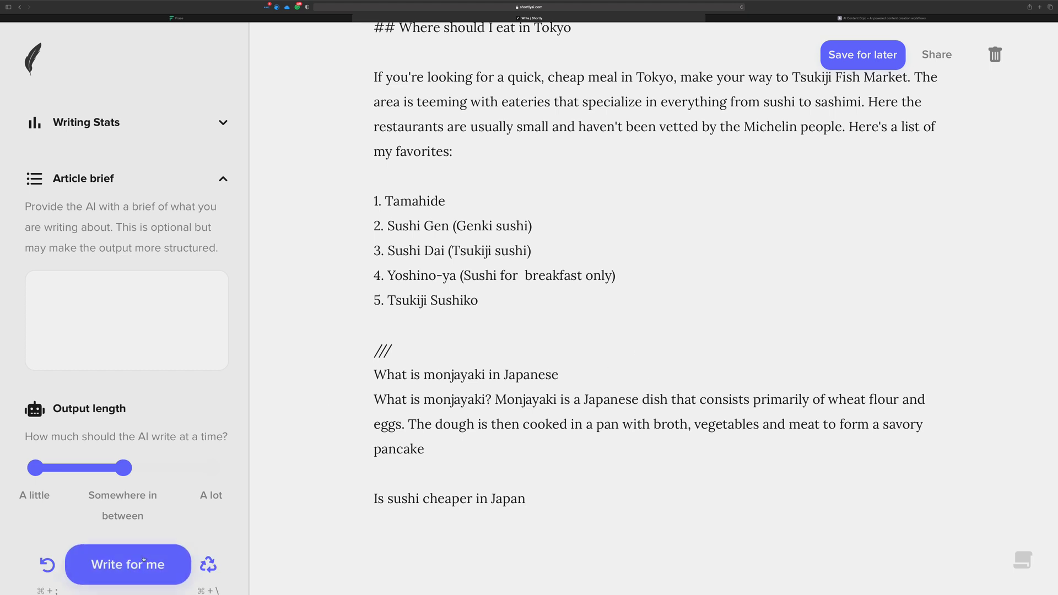
{"action": "left_click", "coordinate": [144, 560]}
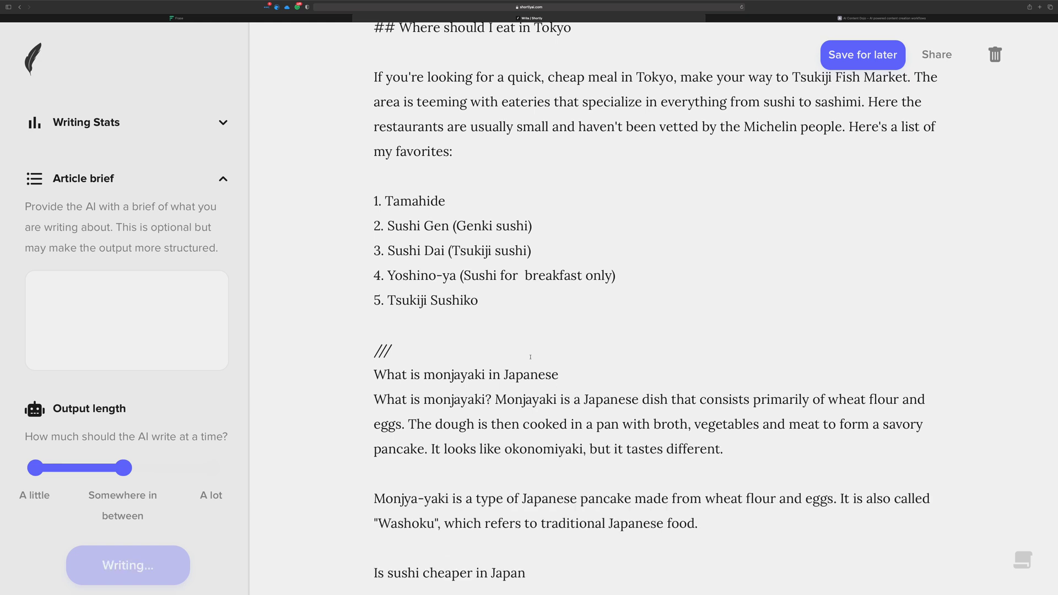
{"action": "scroll", "coordinate": [530, 352], "scroll_direction": "down", "scroll_amount": 5}
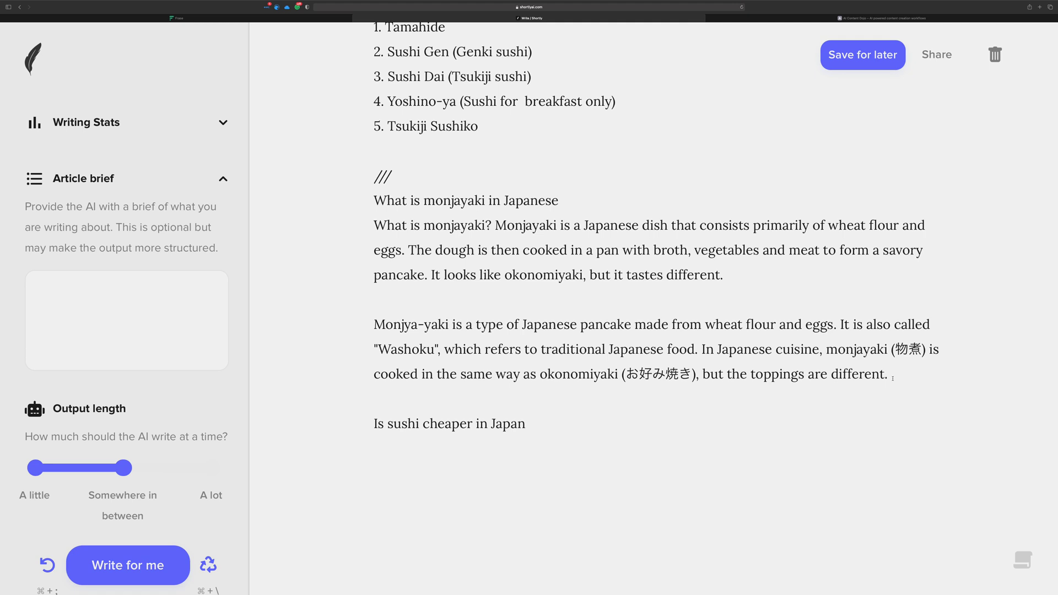
{"action": "left_click", "coordinate": [481, 404]}
Step: Add a /// marker above 'Is sushi cheaper in Japan' and paste a copy of the question below
{"action": "key", "text": "Return"}
{"action": "type", "text": "///"}
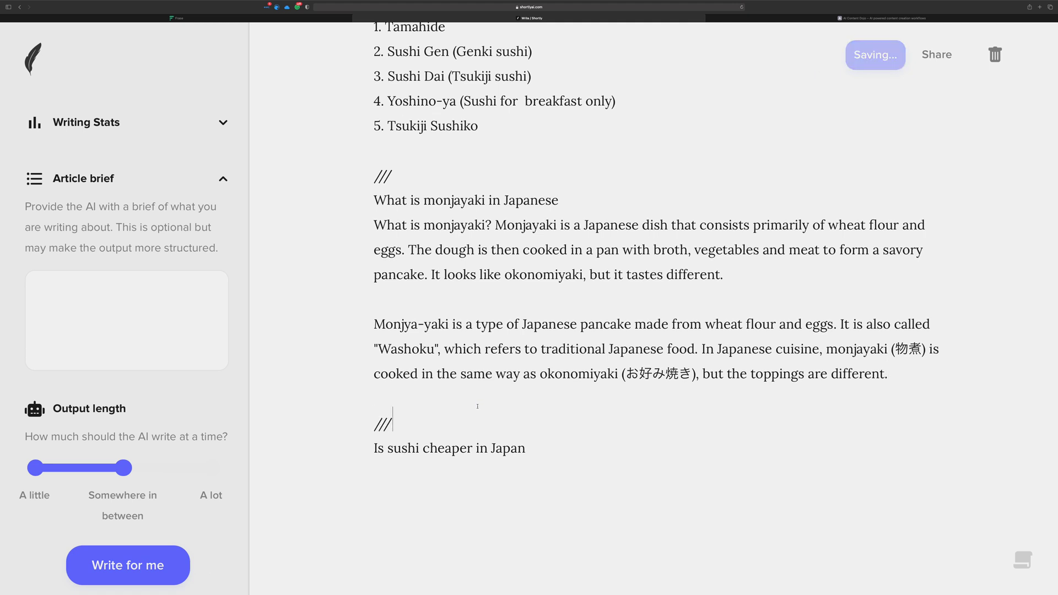
{"action": "left_click", "coordinate": [569, 451]}
{"action": "left_click_drag", "start_coordinate": [570, 451], "coordinate": [350, 449]}
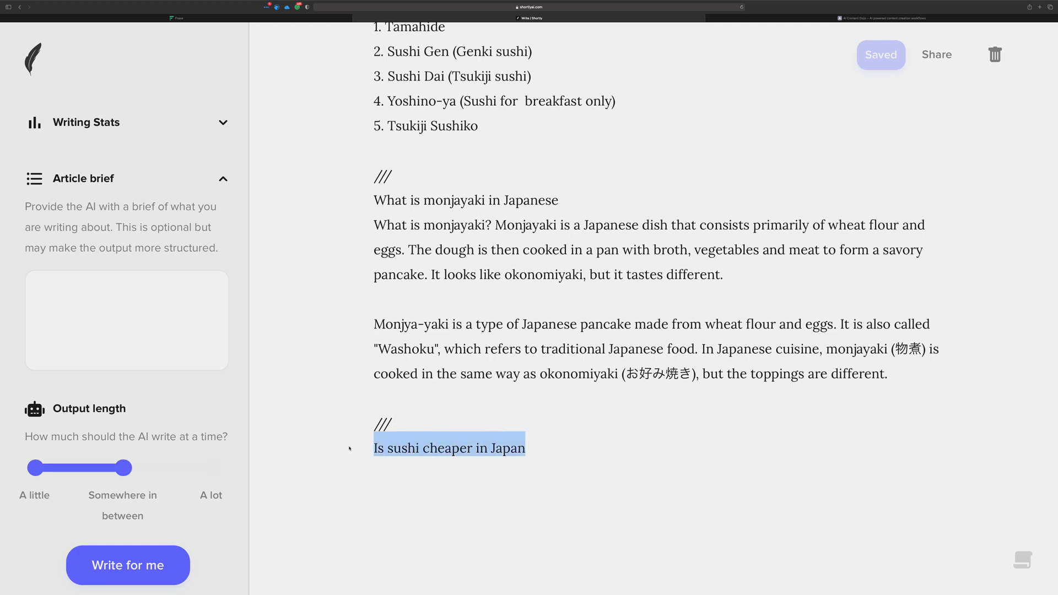
{"action": "key", "text": "ctrl+c"}
{"action": "left_click", "coordinate": [542, 449]}
{"action": "key", "text": "Return"}
{"action": "key", "text": "ctrl+v"}
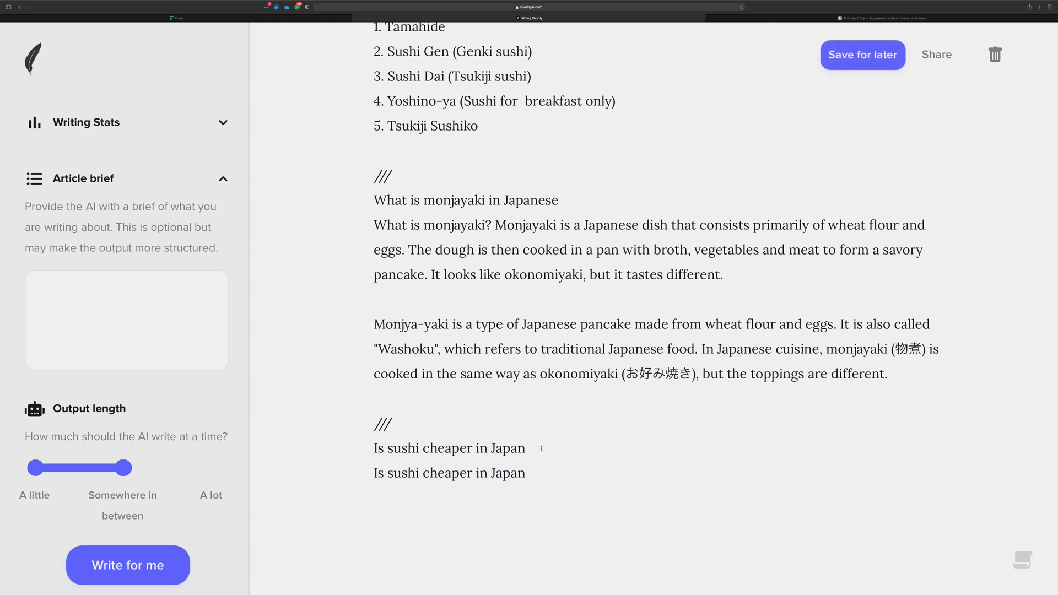
Step: Have the AI expand and continue the sushi-price answer, then return to the Frase brief
{"action": "key", "text": "super+shift+Left"}
{"action": "key", "text": "super+Return"}
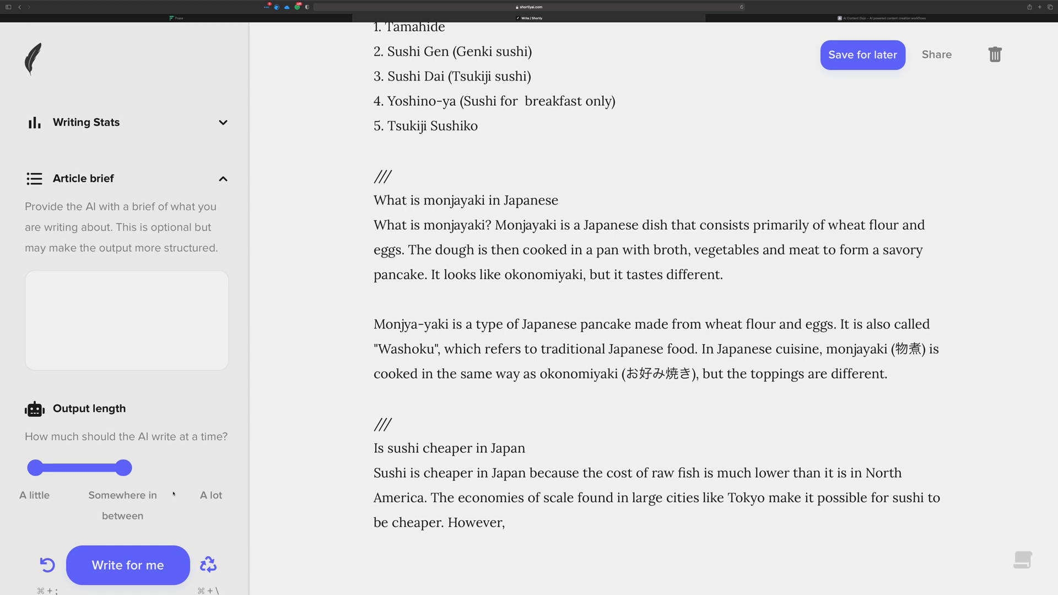
{"action": "left_click", "coordinate": [128, 551]}
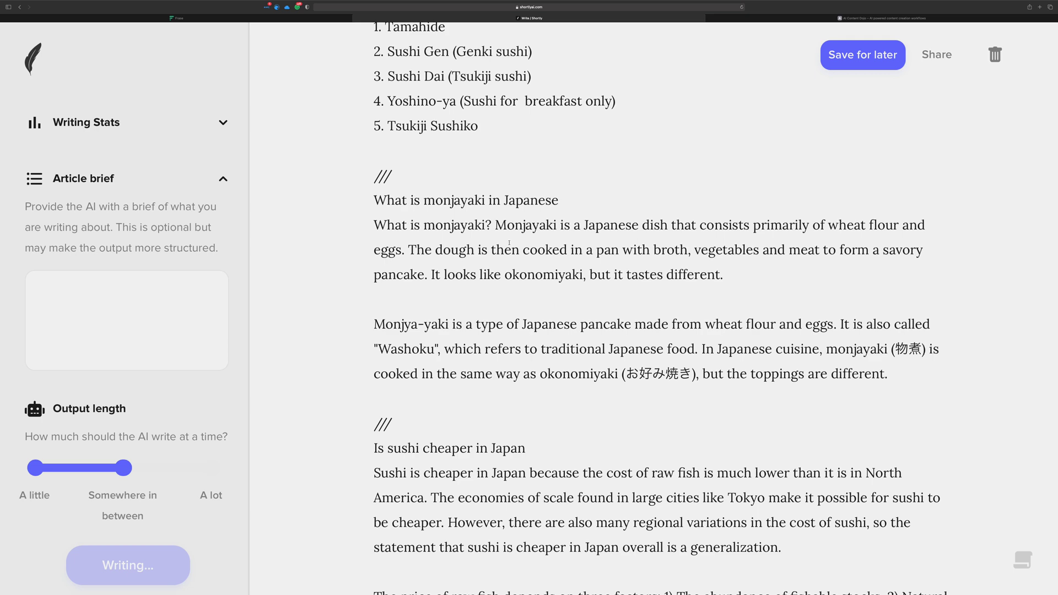
{"action": "left_click", "coordinate": [215, 19]}
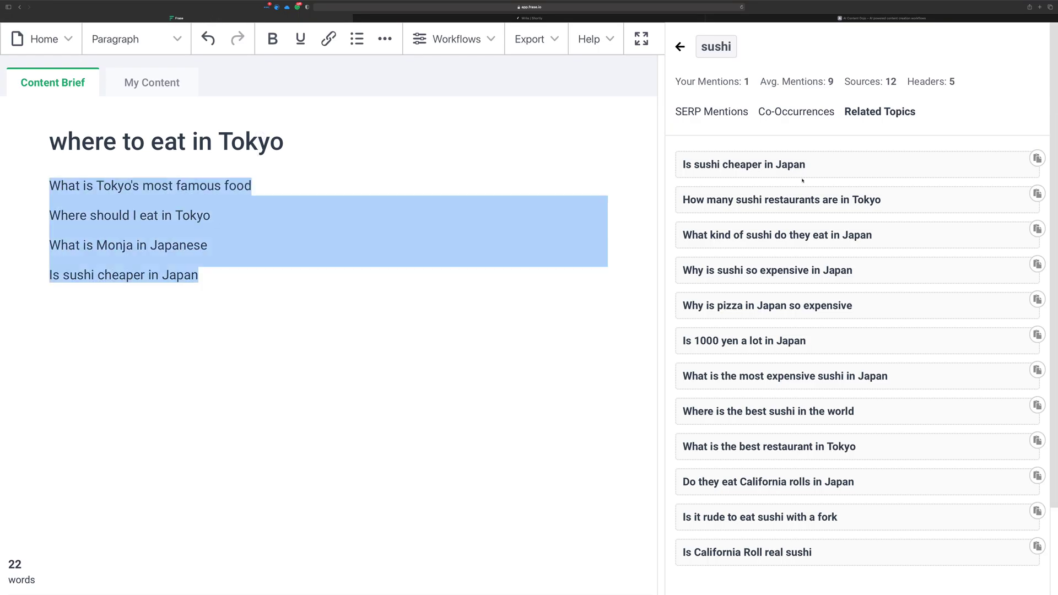
Step: Go back to Frase's topic scores and review the 'where to eat in Tokyo' title and four questions
{"action": "left_click", "coordinate": [680, 46]}
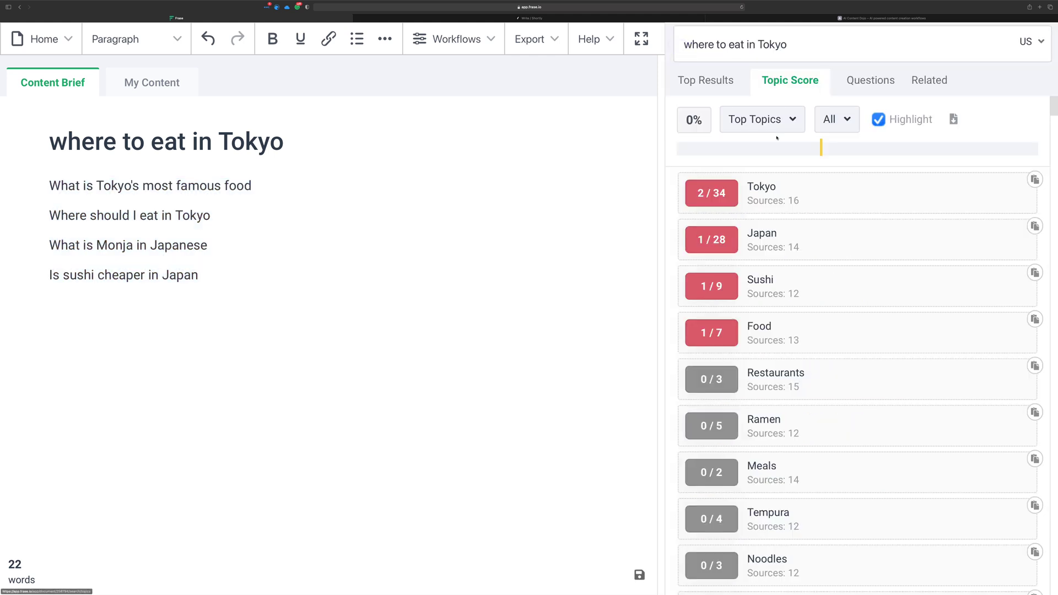
{"action": "left_click", "coordinate": [255, 147]}
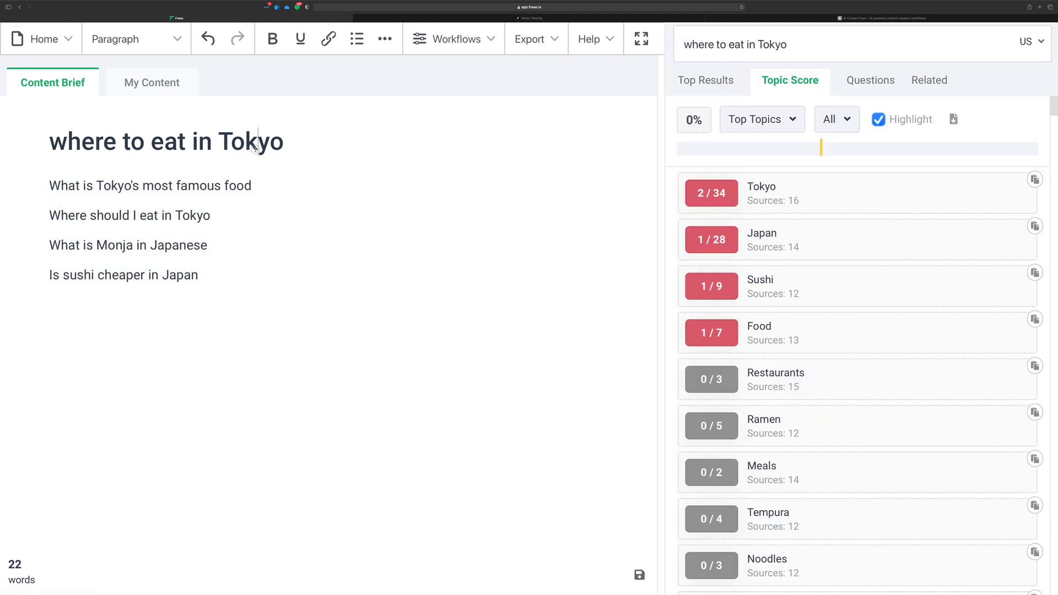
{"action": "left_click", "coordinate": [326, 136]}
{"action": "left_click_drag", "start_coordinate": [326, 136], "coordinate": [68, 142]}
{"action": "left_click", "coordinate": [291, 142]}
{"action": "left_click_drag", "start_coordinate": [291, 142], "coordinate": [48, 142]}
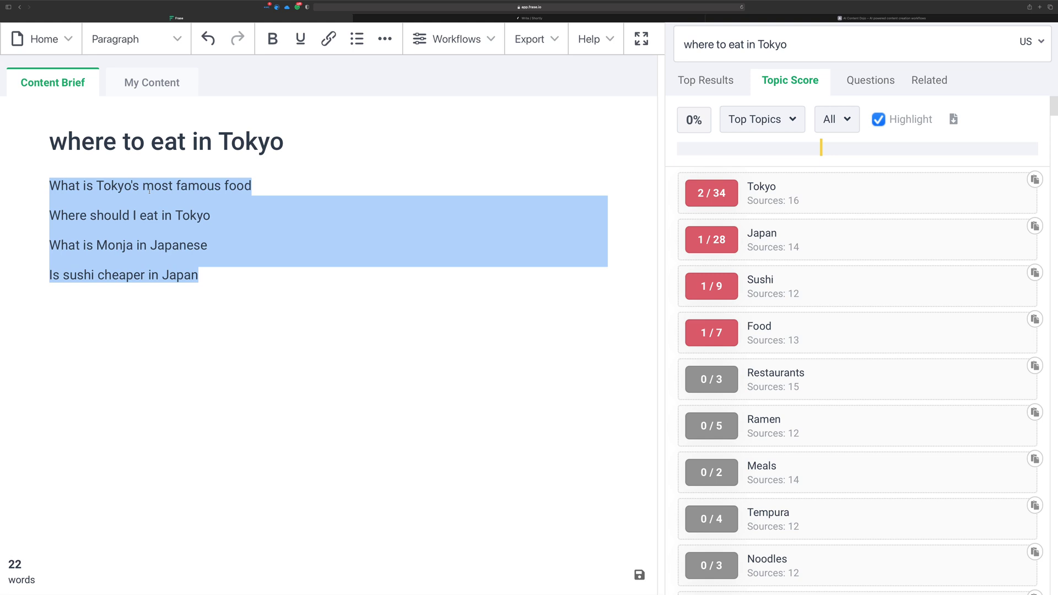
{"action": "left_click", "coordinate": [197, 259]}
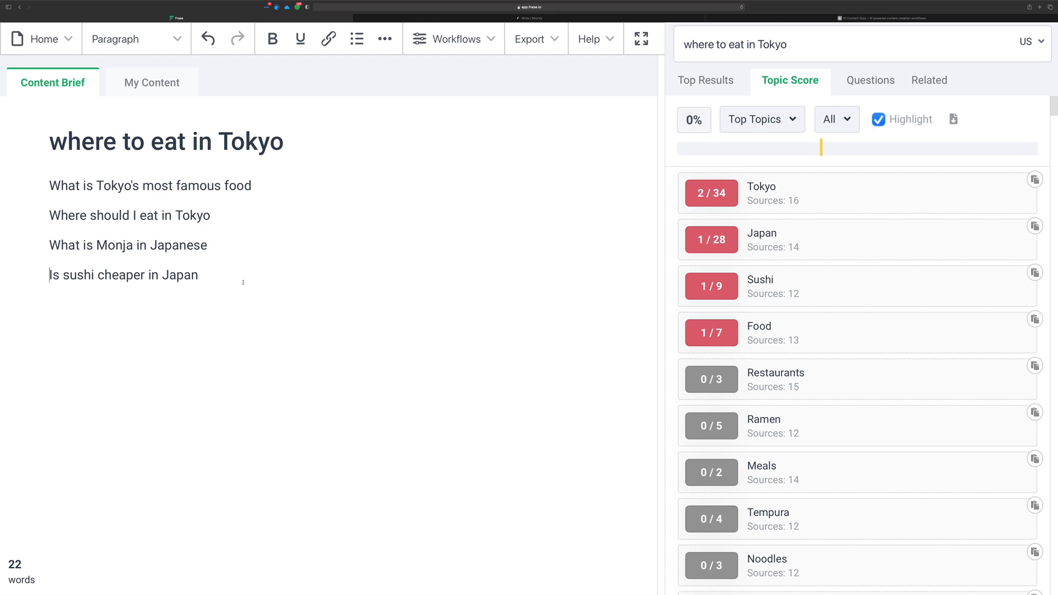
{"action": "left_click_drag", "start_coordinate": [219, 279], "coordinate": [49, 187]}
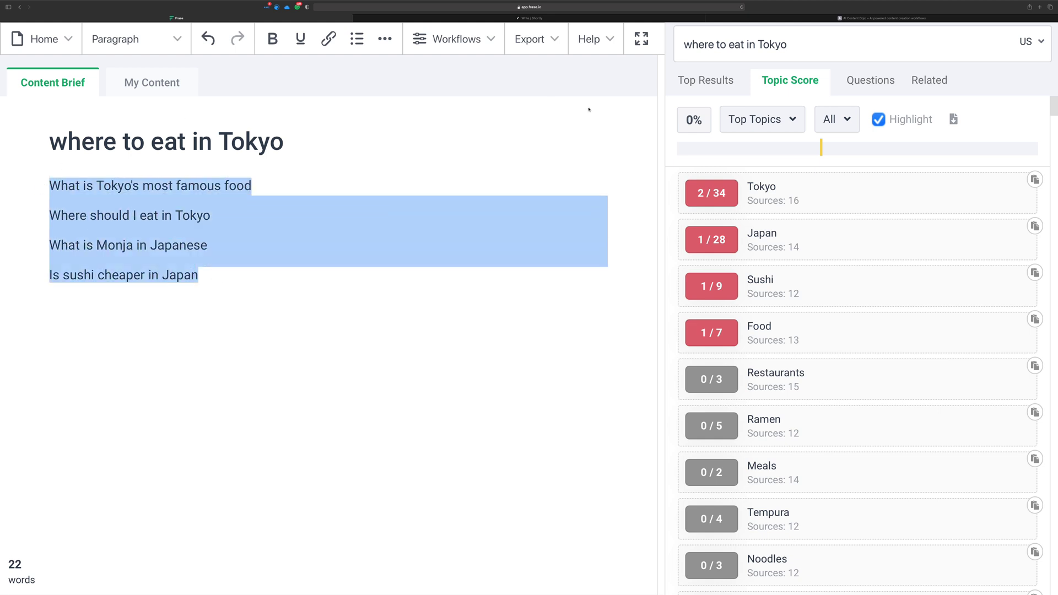
{"action": "left_click", "coordinate": [317, 182]}
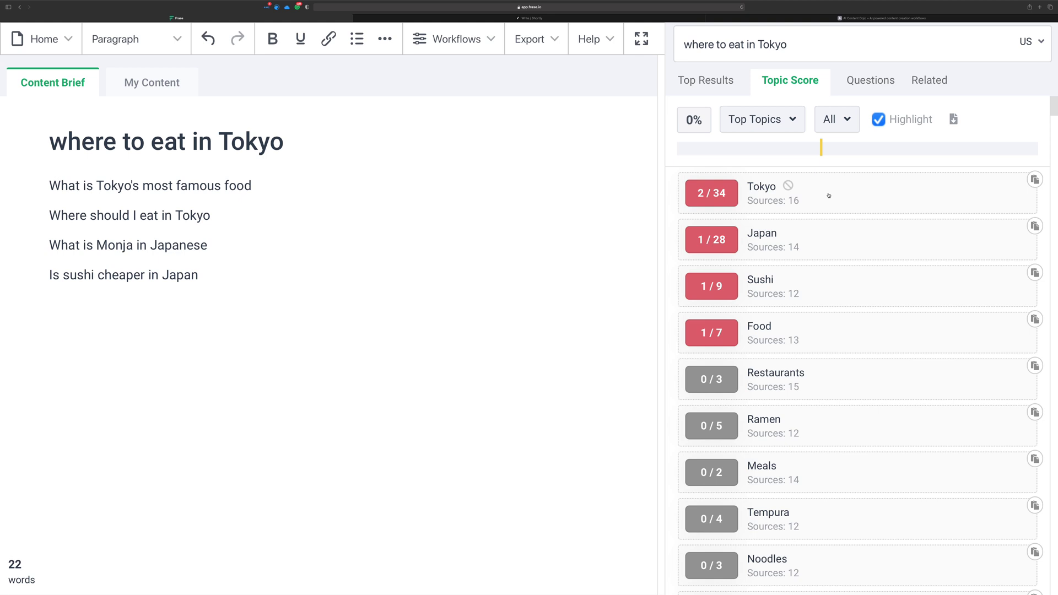
Step: View Frase's Top Results overview of top-ranking pages, then return to the Shortly draft
{"action": "scroll", "coordinate": [836, 236], "scroll_direction": "down", "scroll_amount": 3}
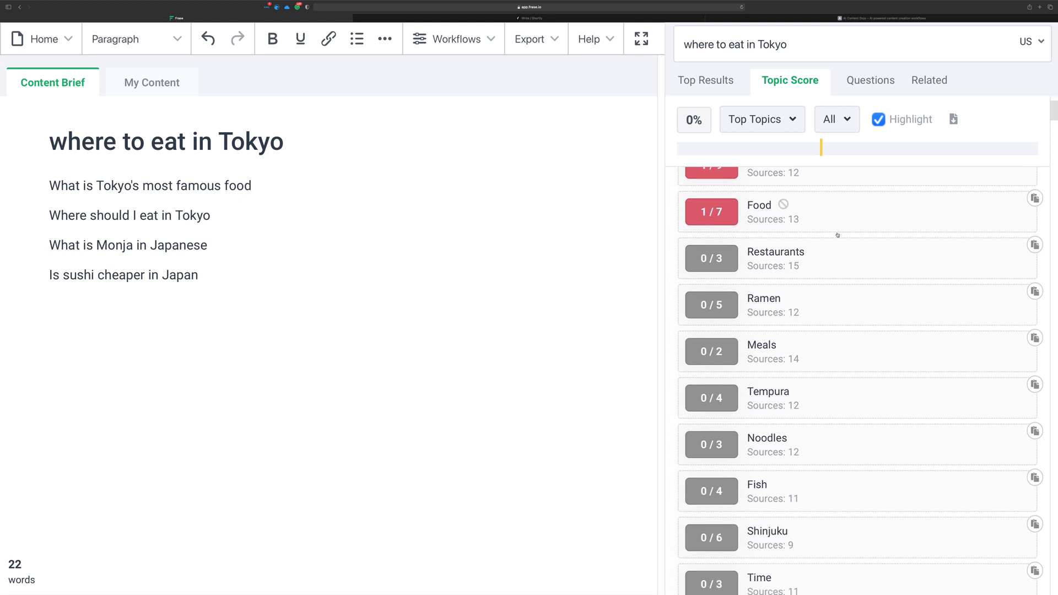
{"action": "left_click", "coordinate": [529, 18]}
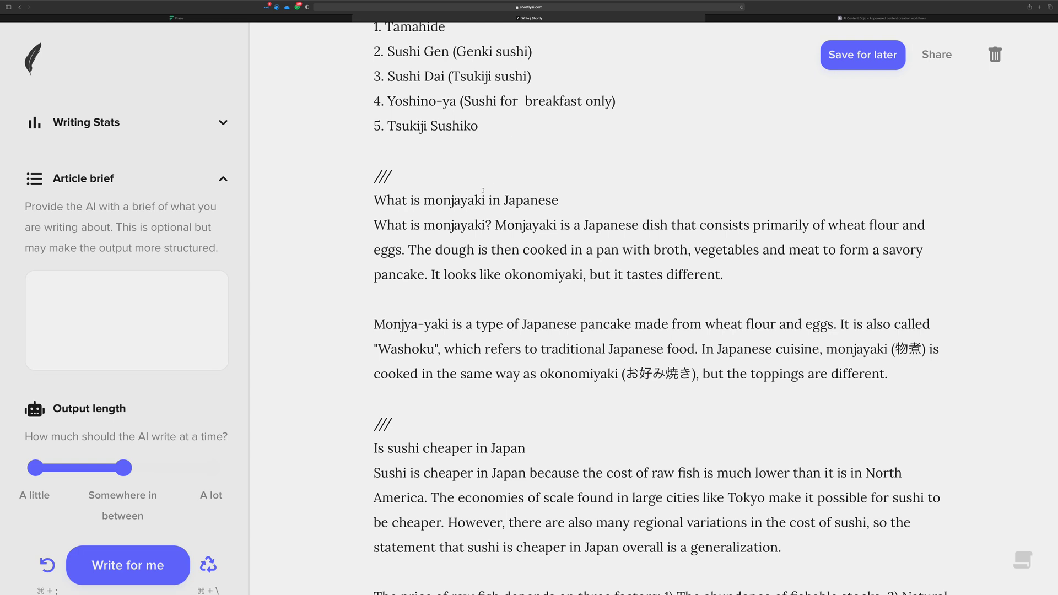
{"action": "left_click", "coordinate": [176, 18]}
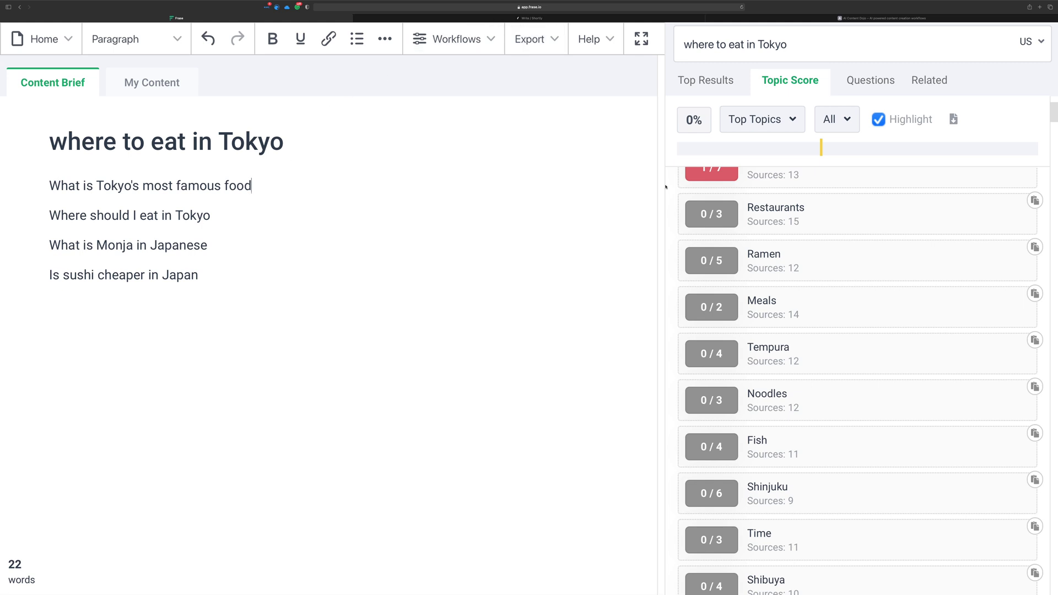
{"action": "left_click", "coordinate": [702, 82]}
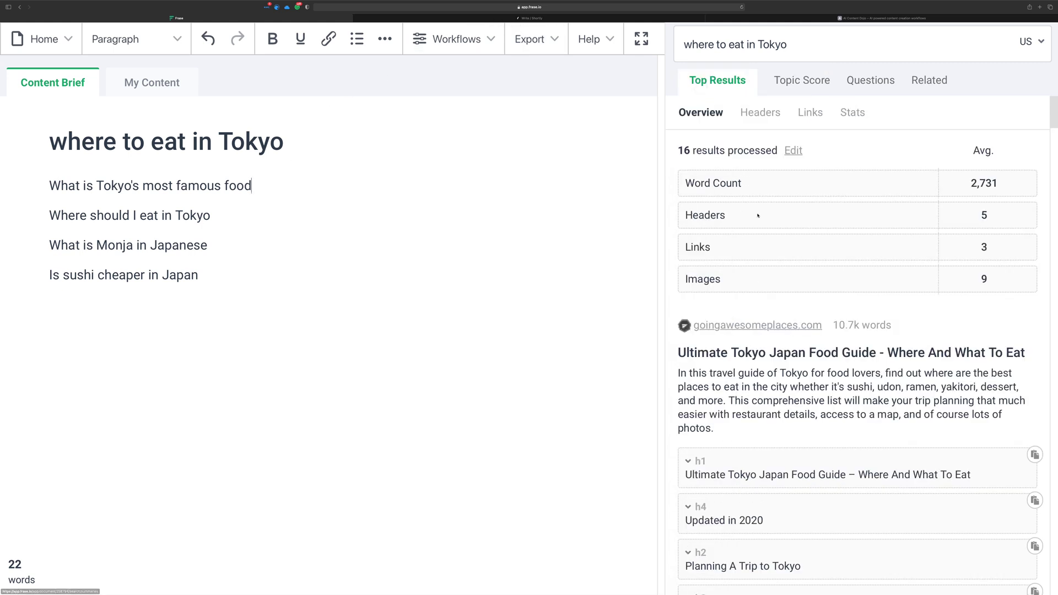
{"action": "scroll", "coordinate": [758, 215], "scroll_direction": "down", "scroll_amount": 4}
{"action": "scroll", "coordinate": [758, 215], "scroll_direction": "up", "scroll_amount": 5}
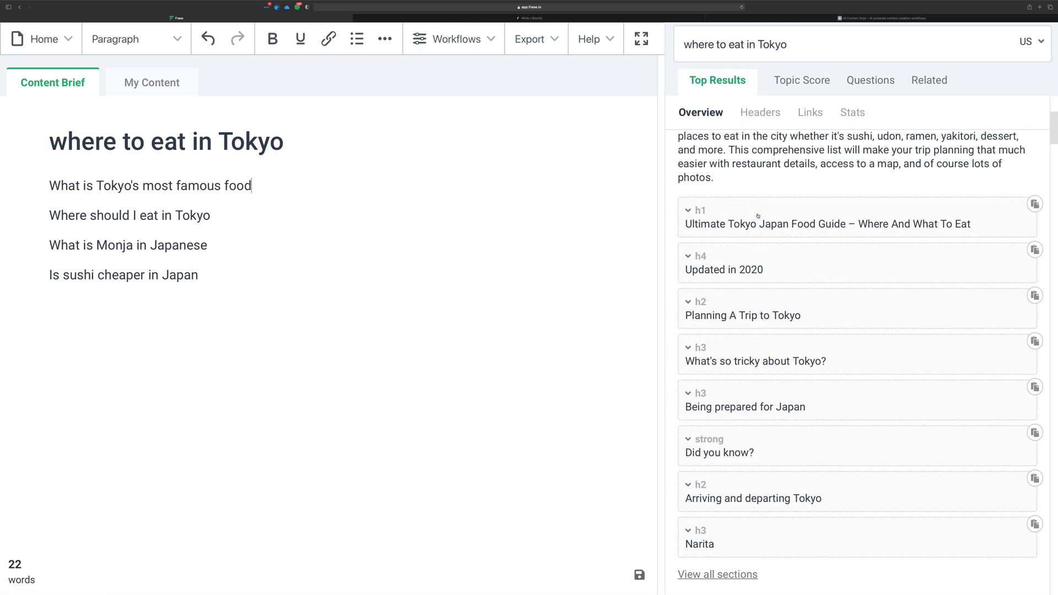
{"action": "left_click", "coordinate": [544, 20]}
Step: Scroll through the Shortly draft to review the answered Tokyo food sections
{"action": "scroll", "coordinate": [348, 216], "scroll_direction": "down", "scroll_amount": 2}
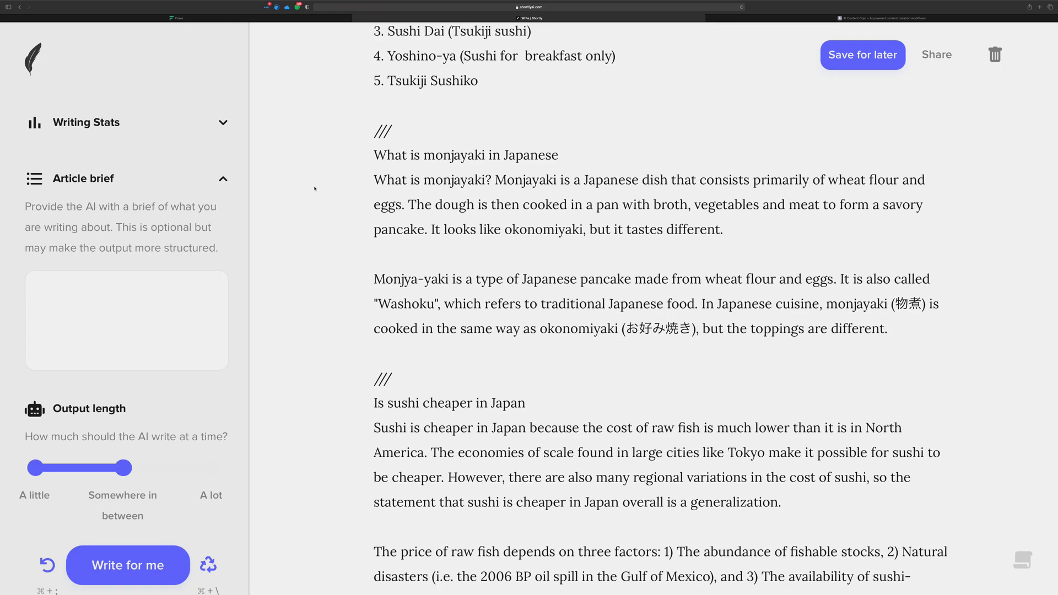
{"action": "scroll", "coordinate": [578, 195], "scroll_direction": "down", "scroll_amount": 2}
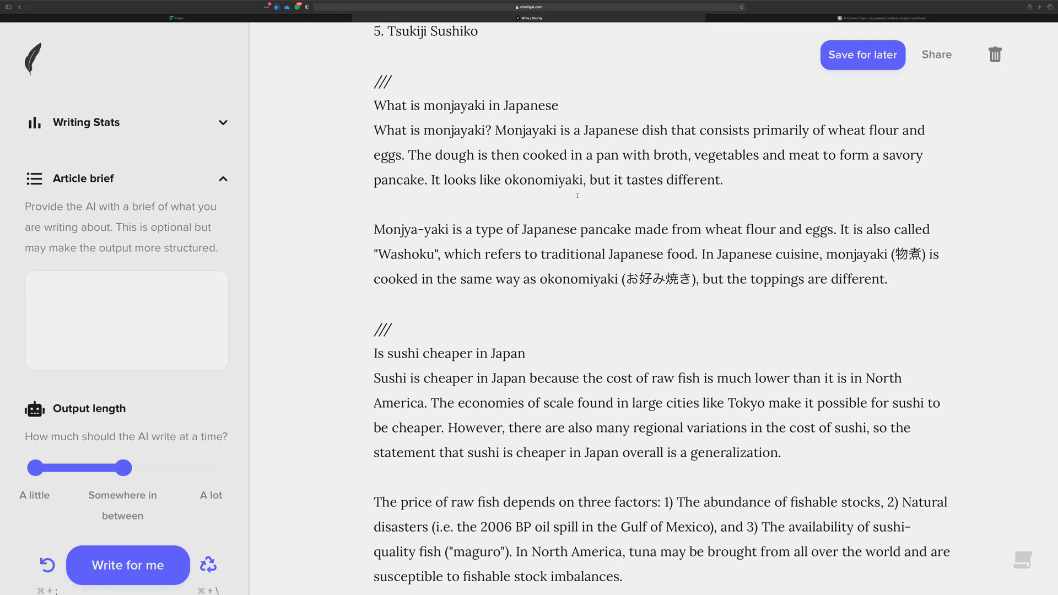
{"action": "scroll", "coordinate": [568, 193], "scroll_direction": "up", "scroll_amount": 20}
{"action": "scroll", "coordinate": [563, 192], "scroll_direction": "up", "scroll_amount": 10}
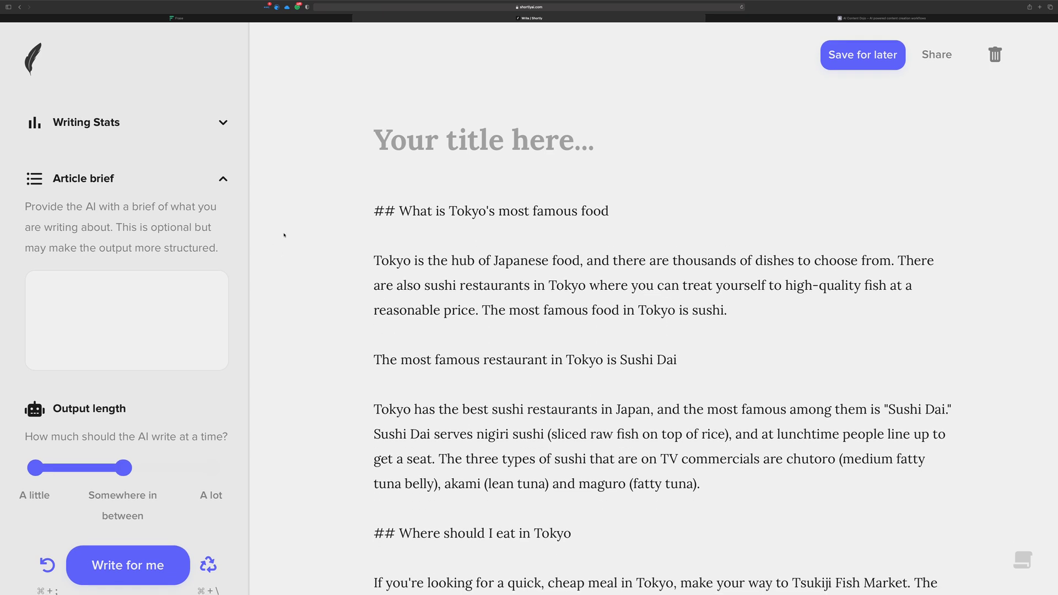
{"action": "left_click", "coordinate": [83, 330]}
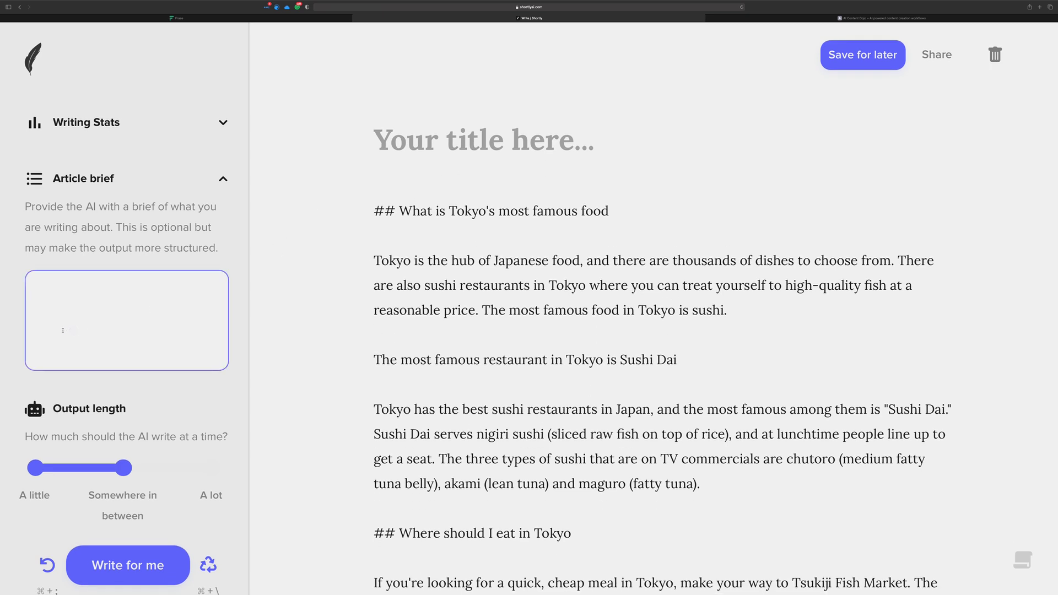
{"action": "scroll", "coordinate": [416, 285], "scroll_direction": "down", "scroll_amount": 8}
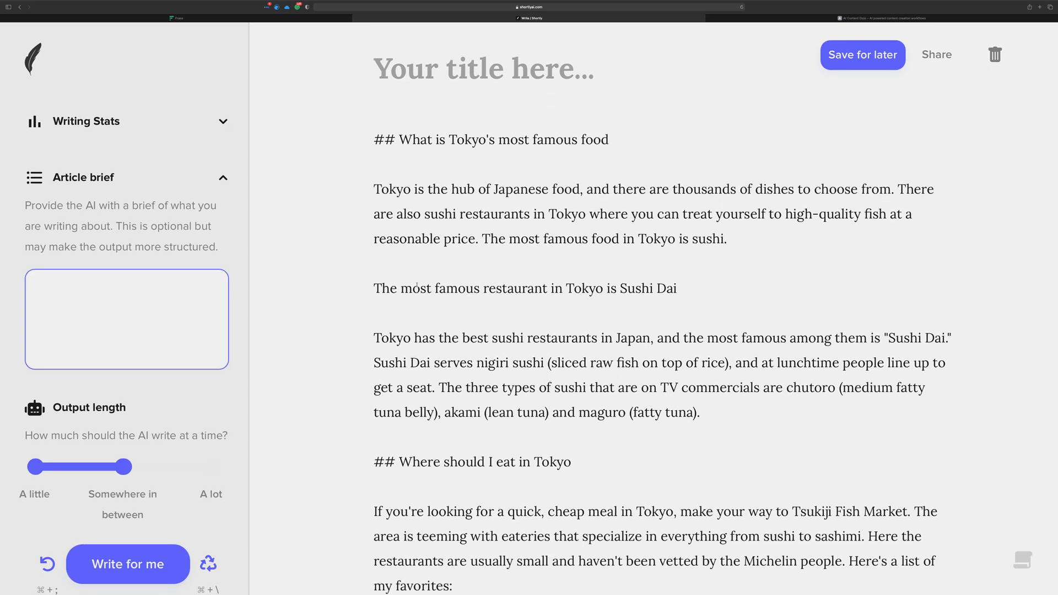
{"action": "scroll", "coordinate": [416, 285], "scroll_direction": "down", "scroll_amount": 5}
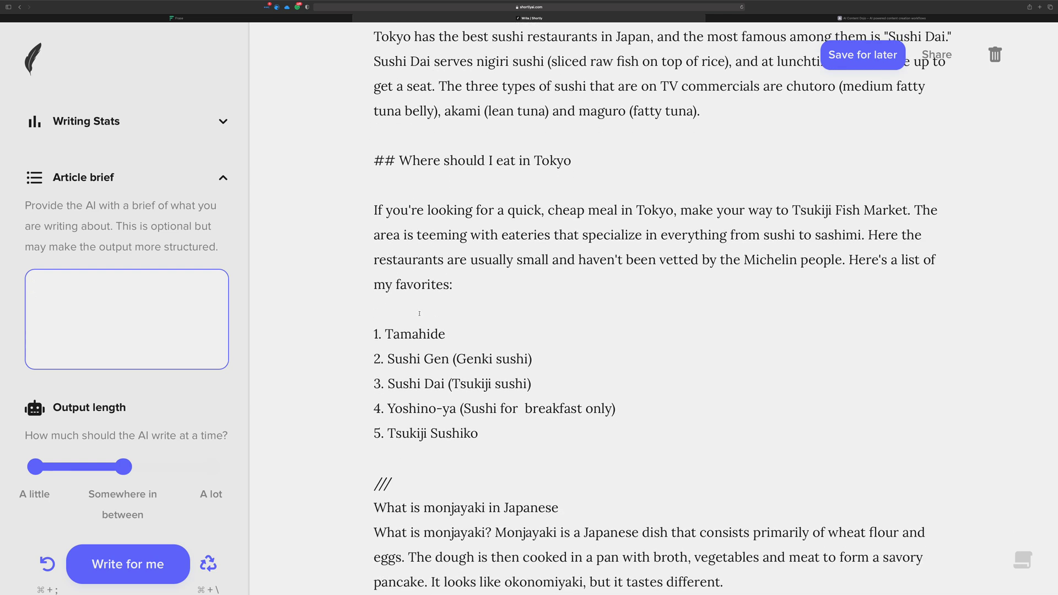
{"action": "scroll", "coordinate": [419, 312], "scroll_direction": "down", "scroll_amount": 9}
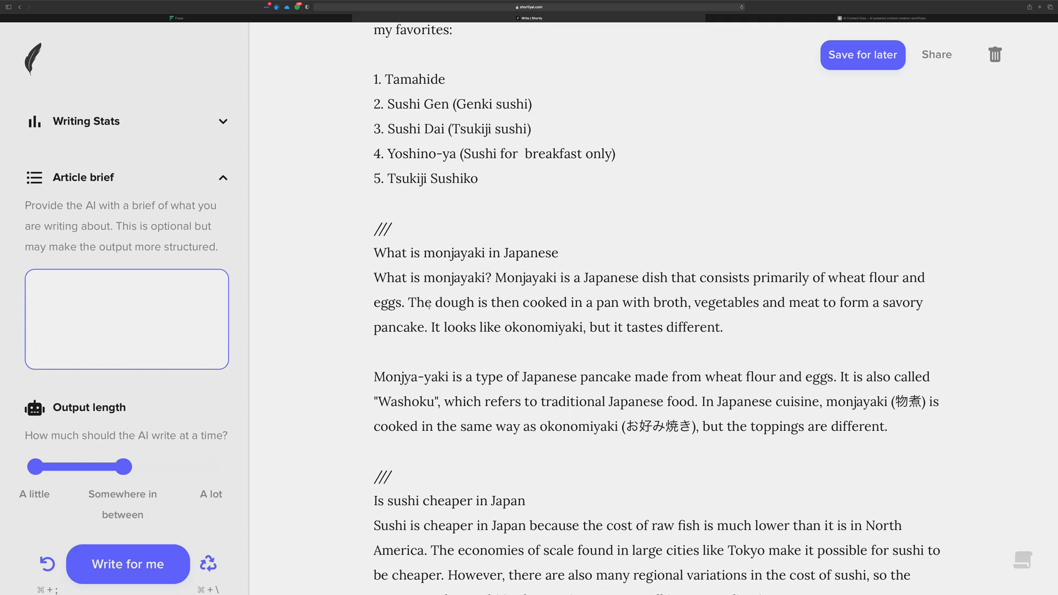
{"action": "scroll", "coordinate": [430, 305], "scroll_direction": "up", "scroll_amount": 18}
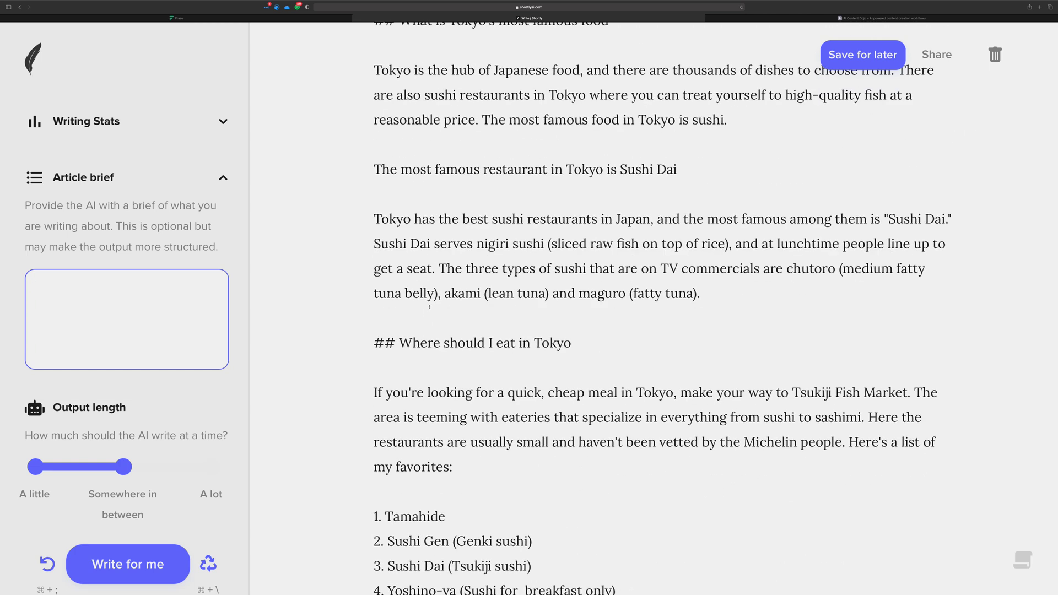
{"action": "scroll", "coordinate": [434, 304], "scroll_direction": "up", "scroll_amount": 3}
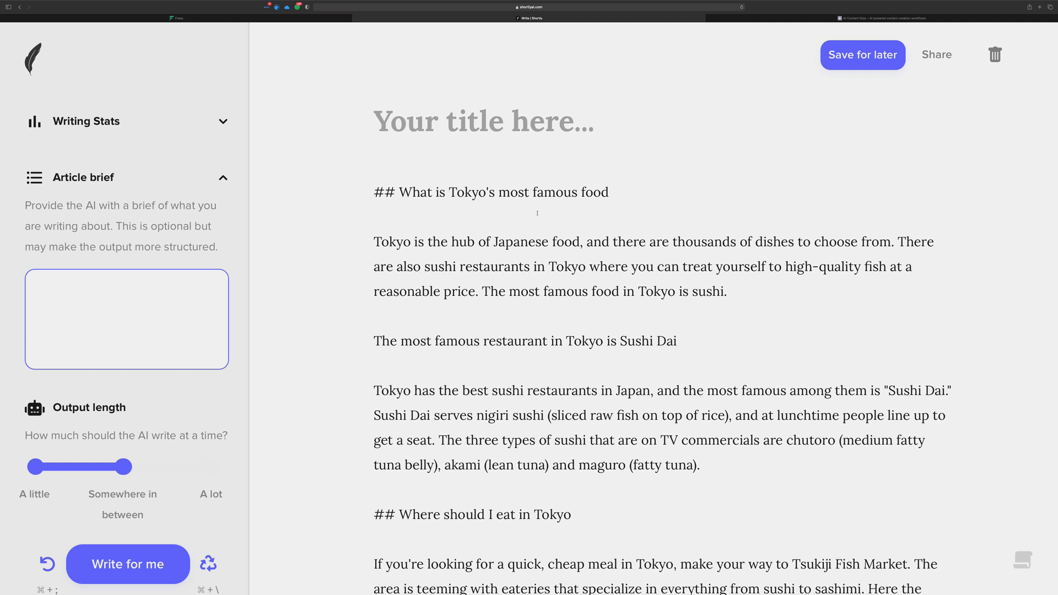
Step: Select the heading 'What is Tokyo's most famous food', then switch to the Frase document
{"action": "left_click_drag", "start_coordinate": [607, 192], "coordinate": [402, 191]}
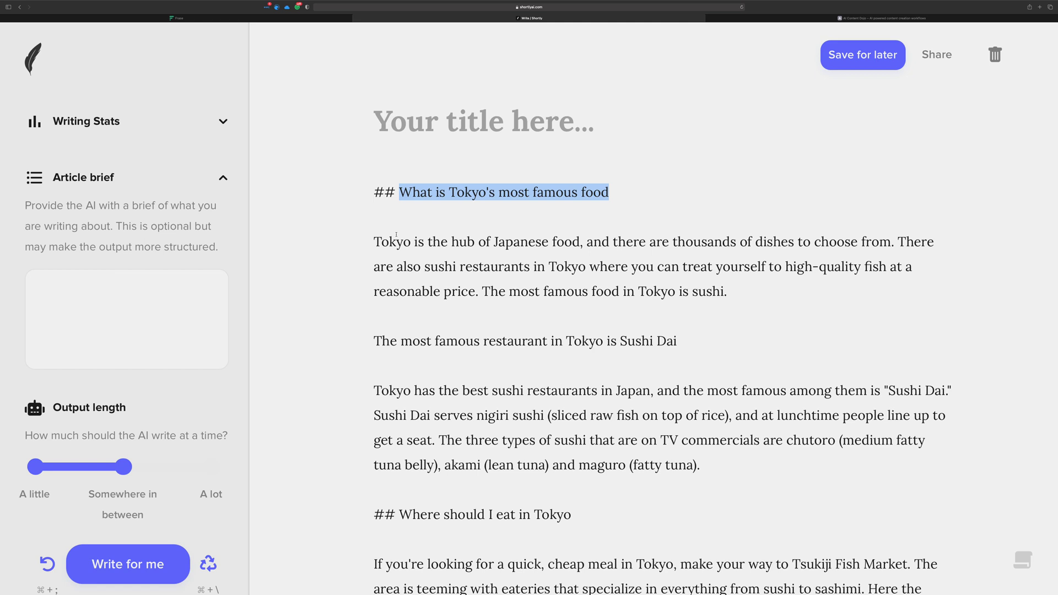
{"action": "left_click", "coordinate": [466, 215]}
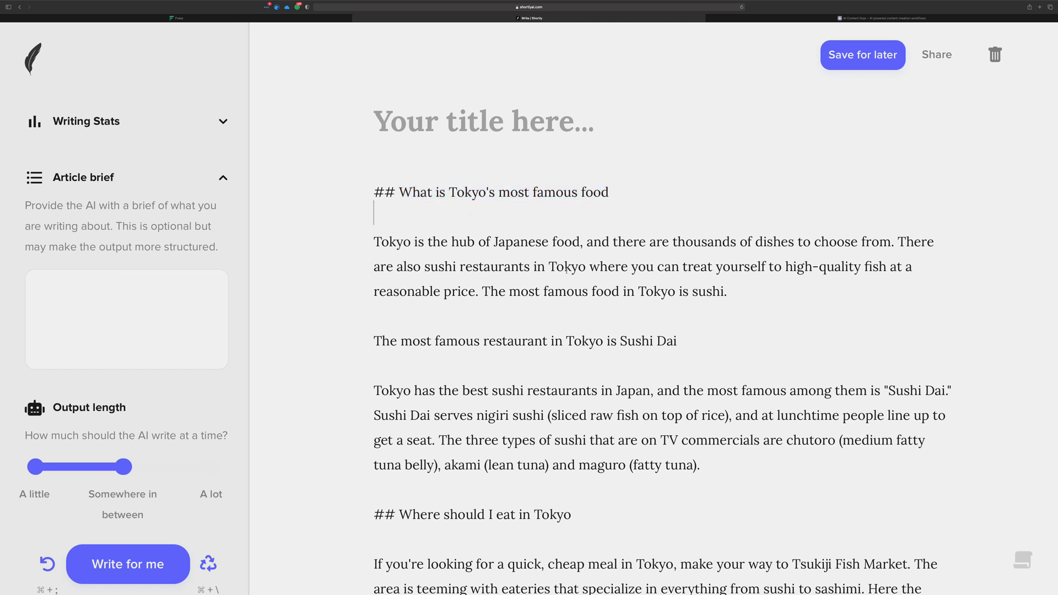
{"action": "scroll", "coordinate": [587, 277], "scroll_direction": "down", "scroll_amount": 15}
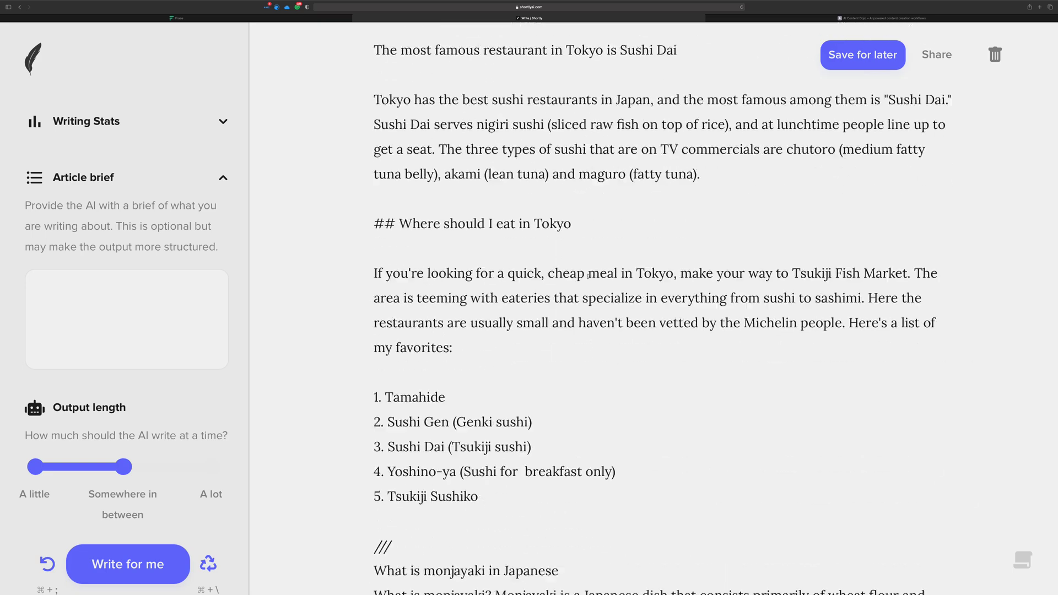
{"action": "left_click", "coordinate": [177, 18]}
Step: Enter the Dojo from the AI Content Dojo landing page and scroll through the Workflow page
{"action": "left_click", "coordinate": [844, 19]}
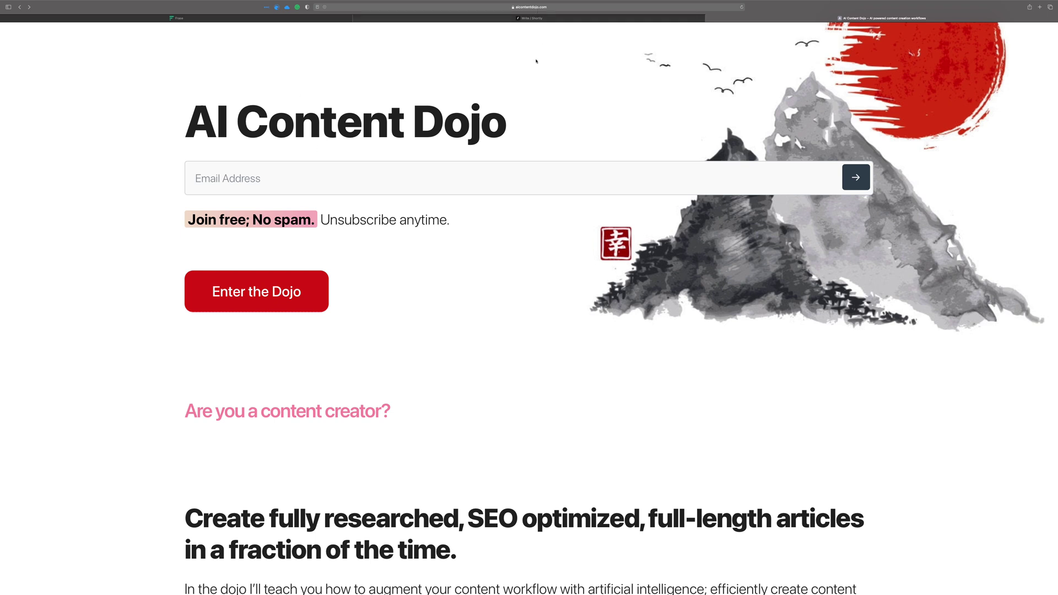
{"action": "left_click", "coordinate": [335, 184]}
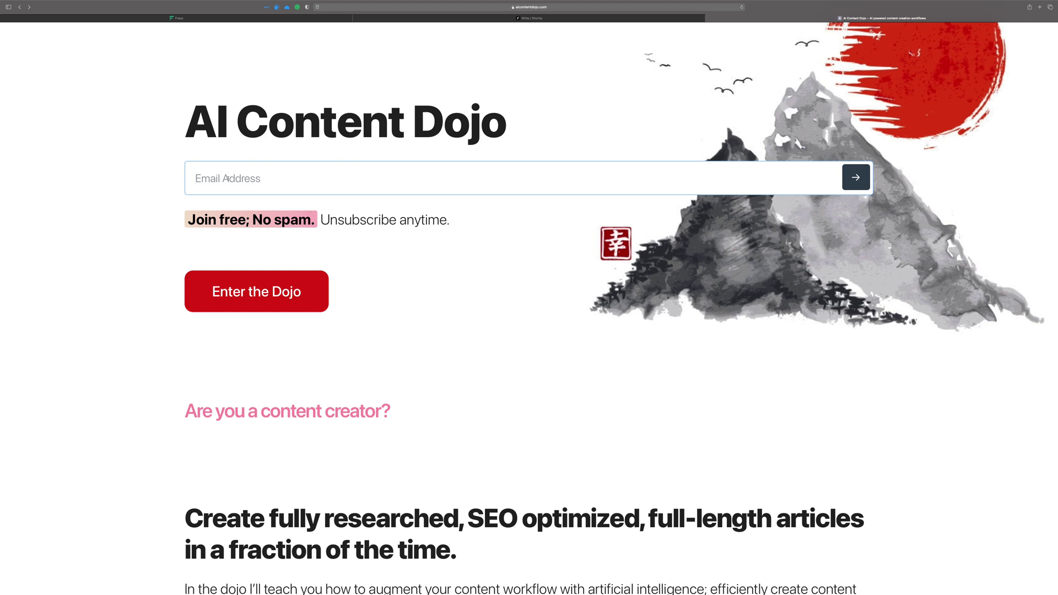
{"action": "left_click", "coordinate": [255, 283]}
{"action": "scroll", "coordinate": [229, 261], "scroll_direction": "down", "scroll_amount": 15}
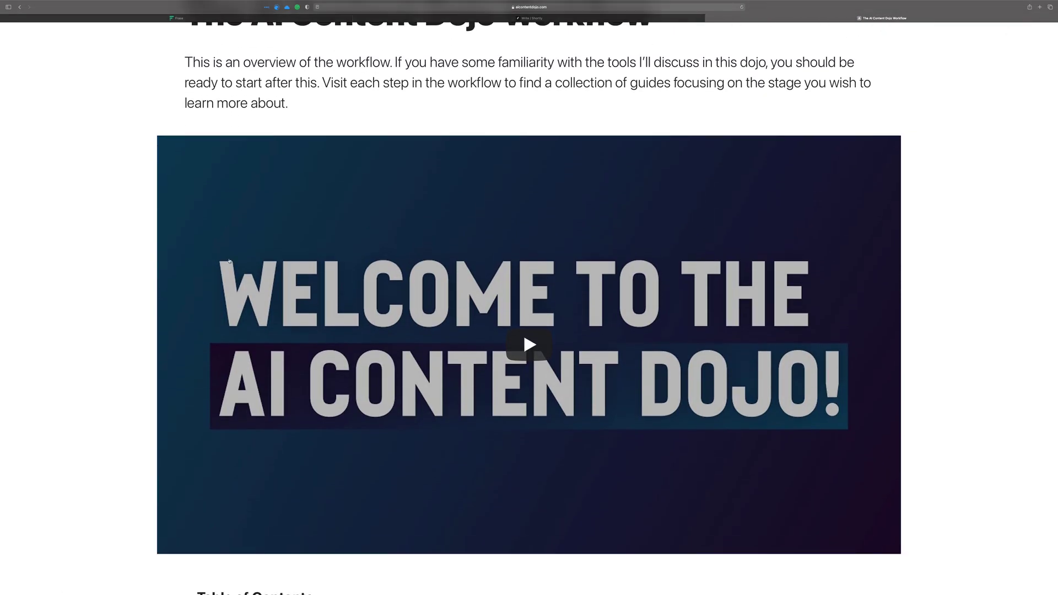
{"action": "scroll", "coordinate": [228, 258], "scroll_direction": "up", "scroll_amount": 2}
{"action": "scroll", "coordinate": [229, 259], "scroll_direction": "up", "scroll_amount": 3}
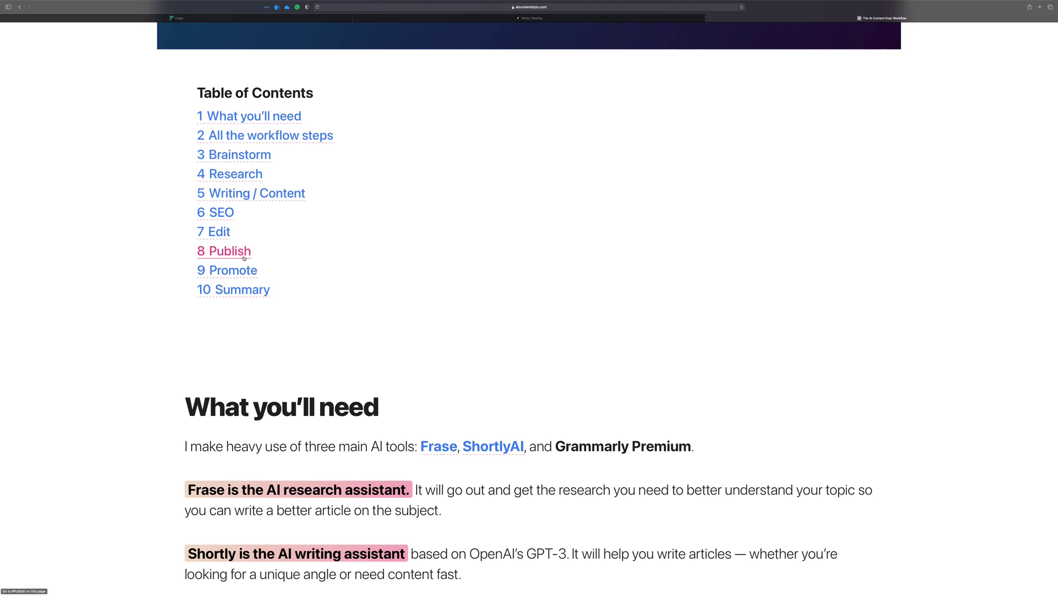
{"action": "scroll", "coordinate": [148, 267], "scroll_direction": "down", "scroll_amount": 2}
{"action": "scroll", "coordinate": [148, 264], "scroll_direction": "up", "scroll_amount": 6}
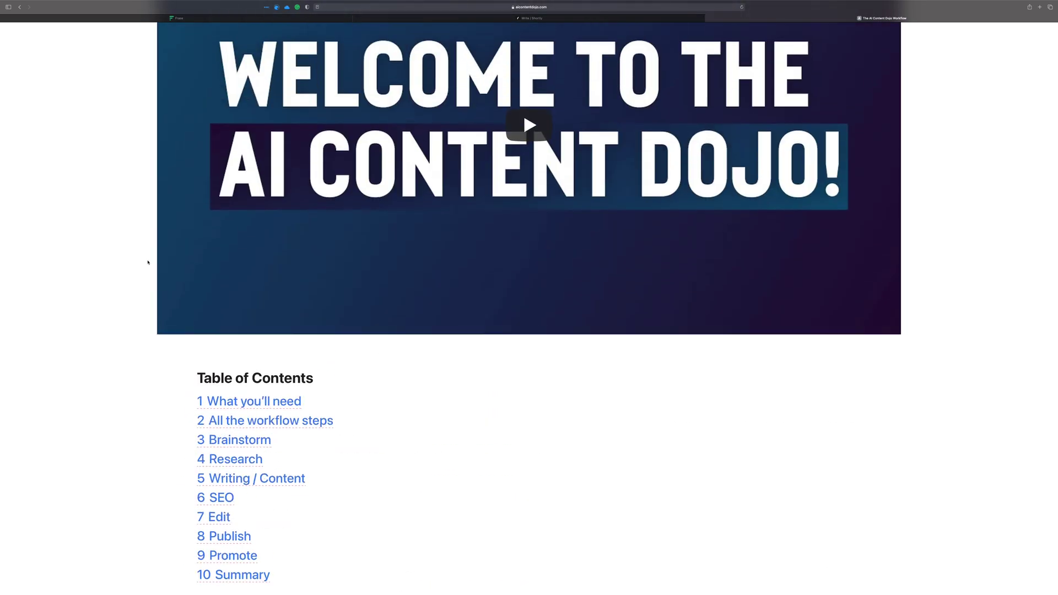
{"action": "scroll", "coordinate": [148, 263], "scroll_direction": "up", "scroll_amount": 2}
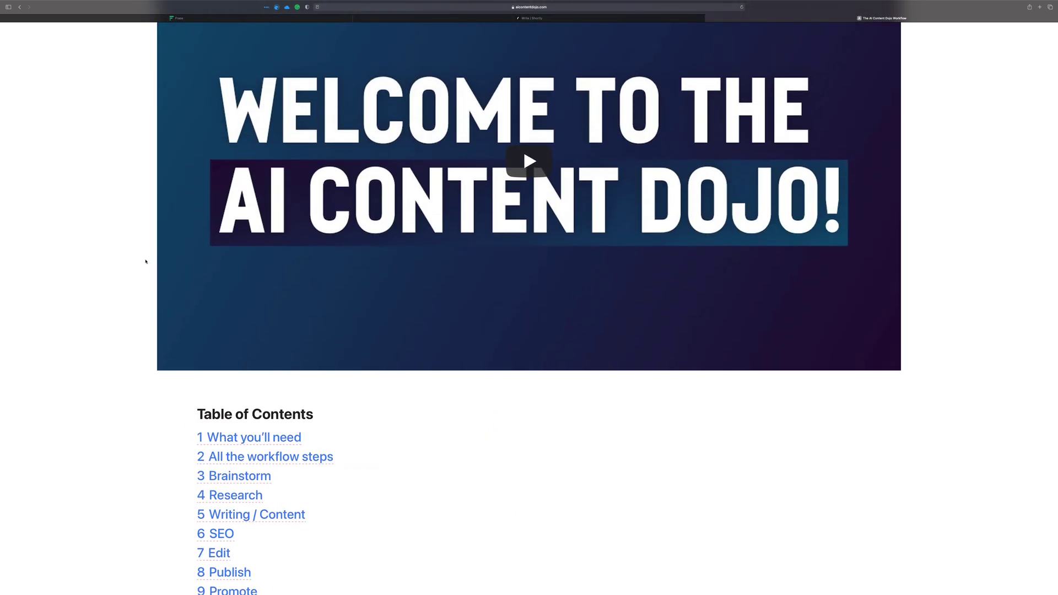
{"action": "scroll", "coordinate": [148, 260], "scroll_direction": "up", "scroll_amount": 5}
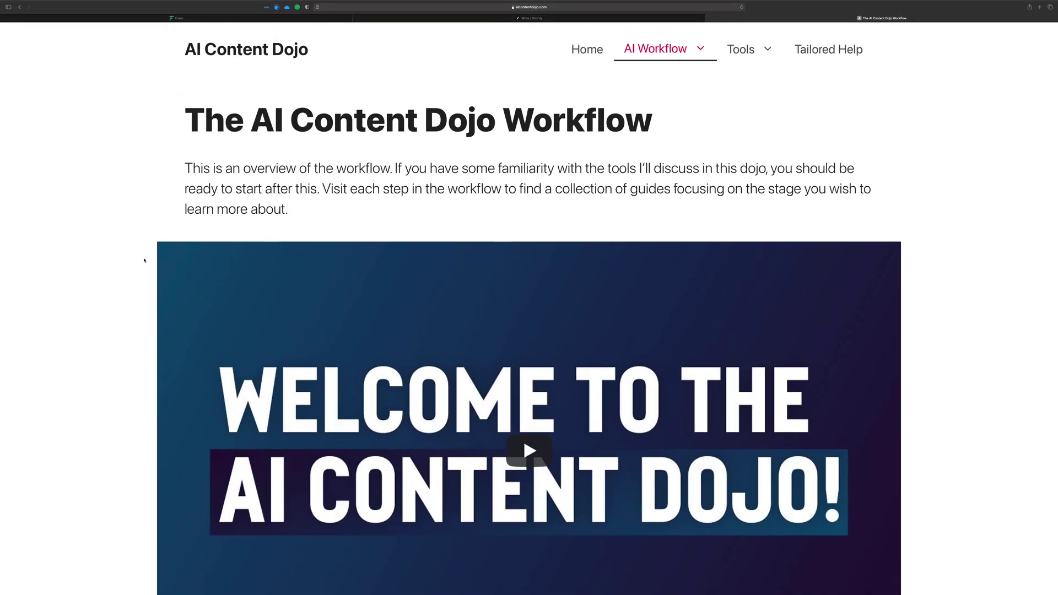